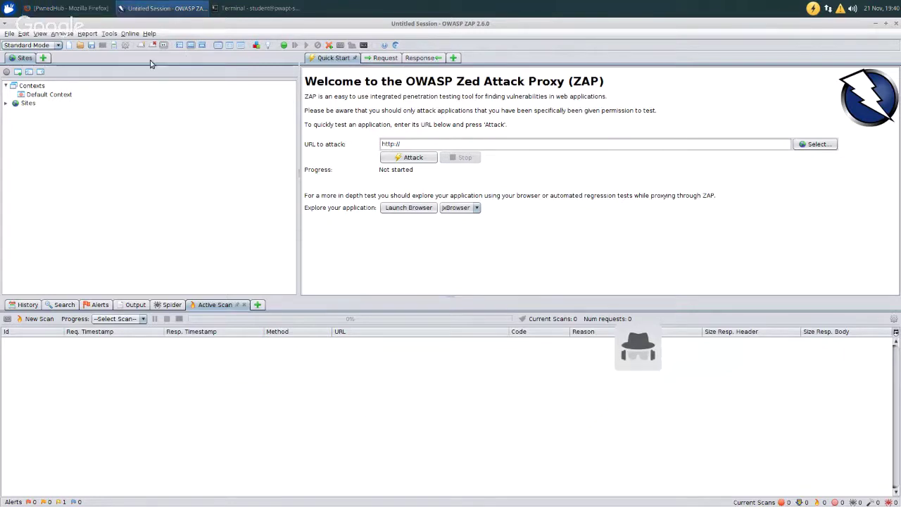
Step: Check that ZAP's Local Proxy options show localhost on port 8080, then return to the PwnedHub Firefox window
click(110, 33)
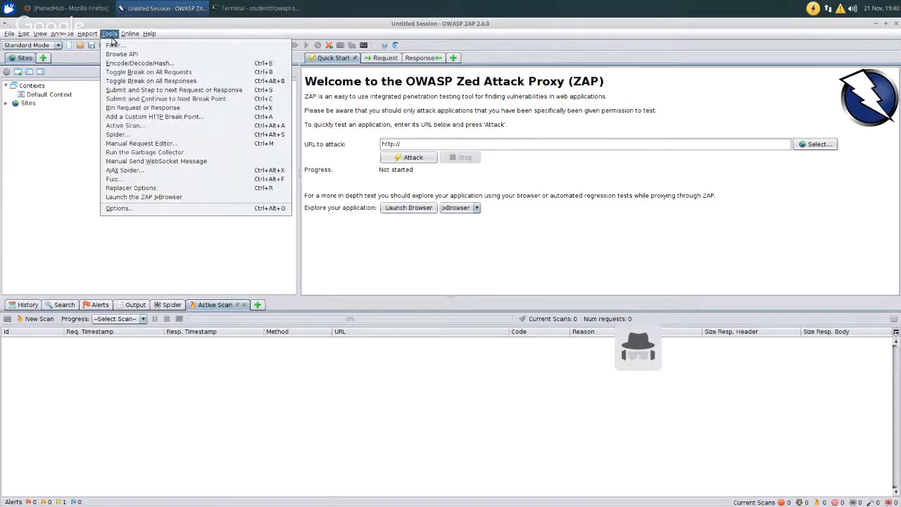
click(117, 209)
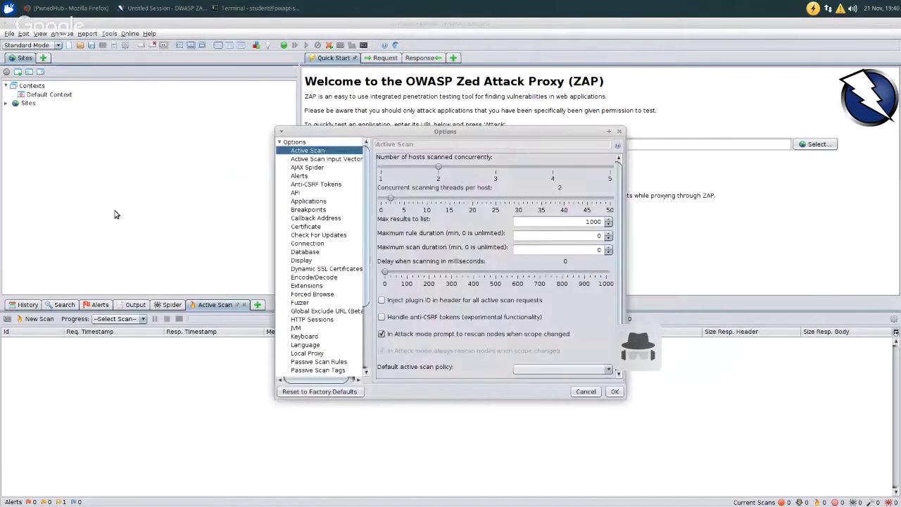
scroll(328, 255, down, 1)
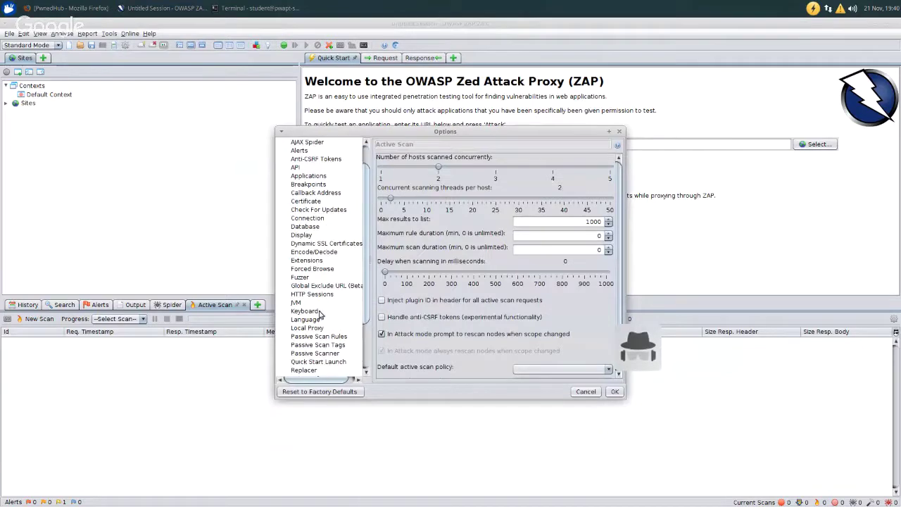
click(317, 336)
click(315, 330)
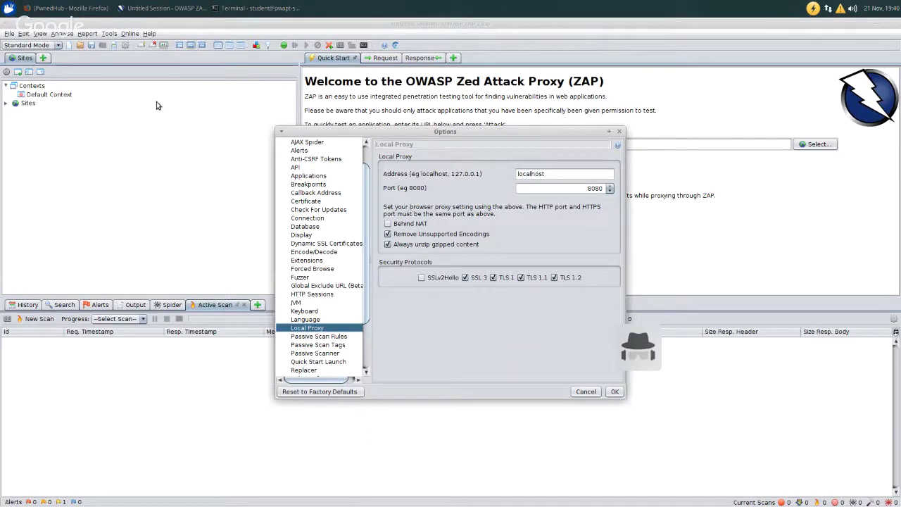
click(75, 10)
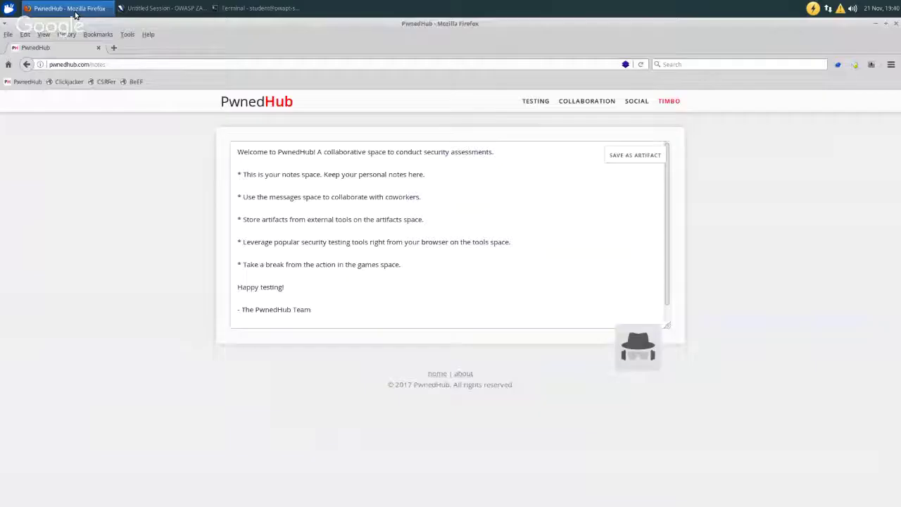
click(839, 66)
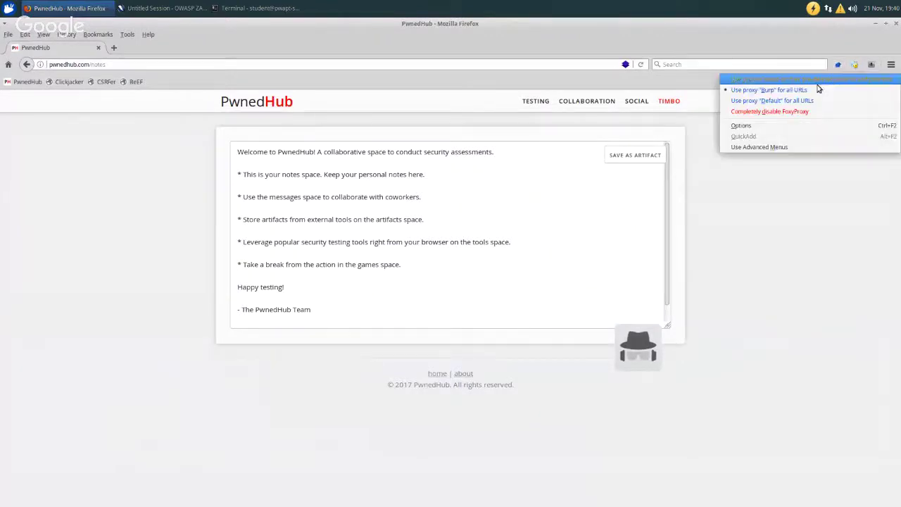
click(790, 126)
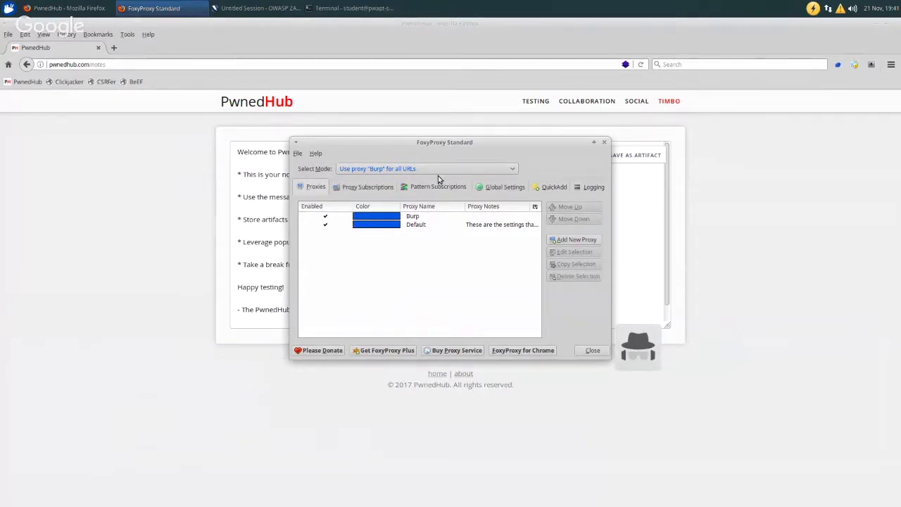
click(463, 217)
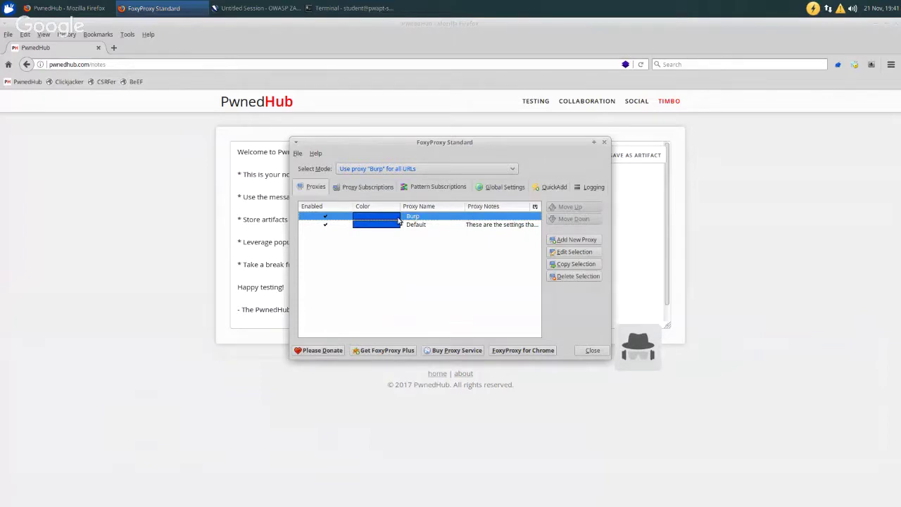
double_click(414, 216)
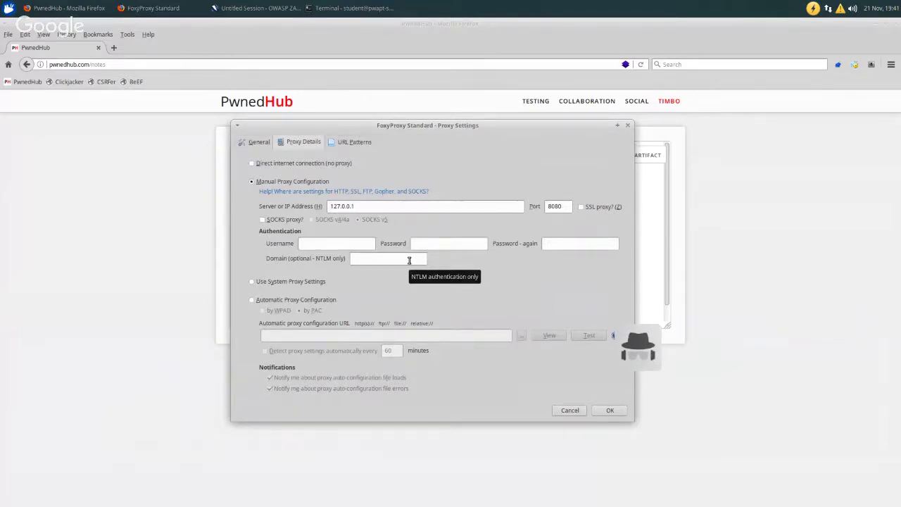
click(607, 410)
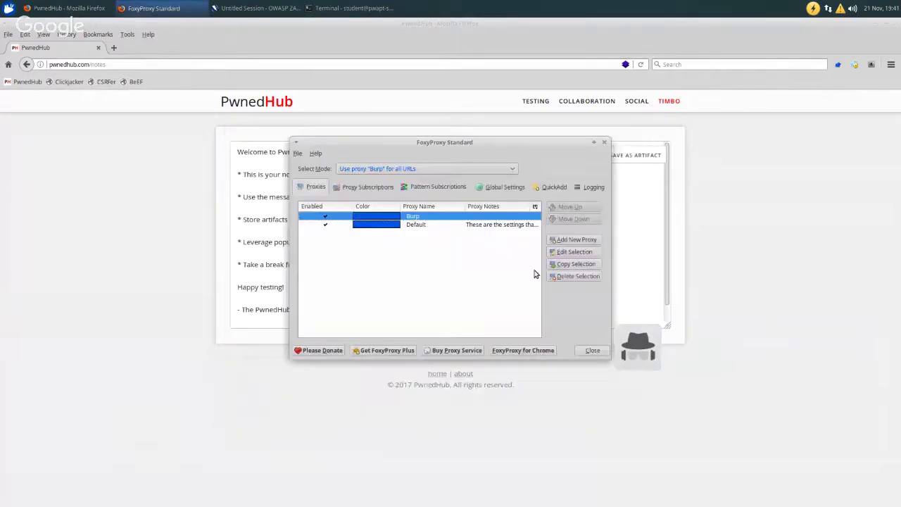
click(588, 349)
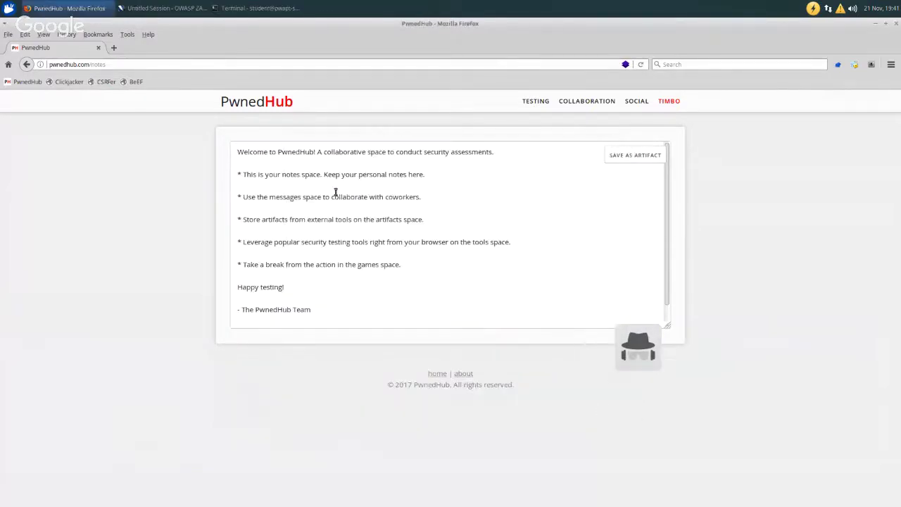
Step: From the PwnedHub home page, open the registration form and enter the new username
click(272, 104)
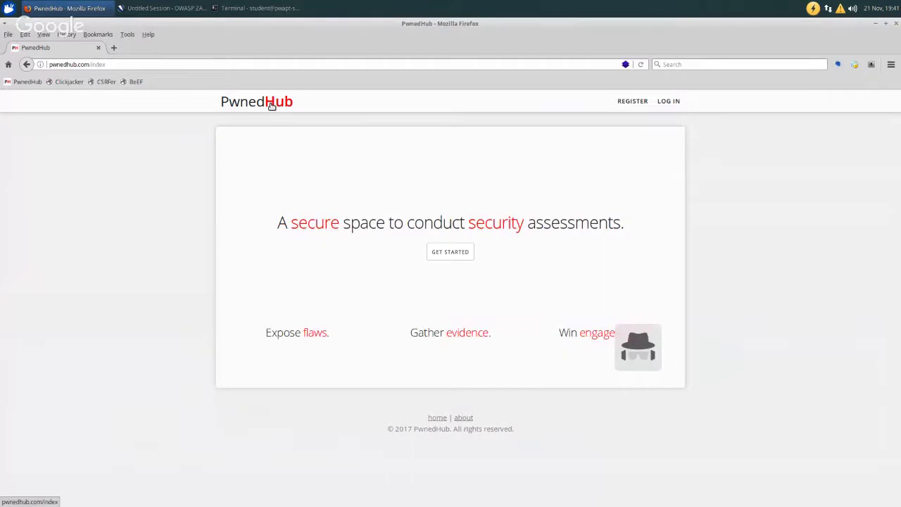
click(627, 105)
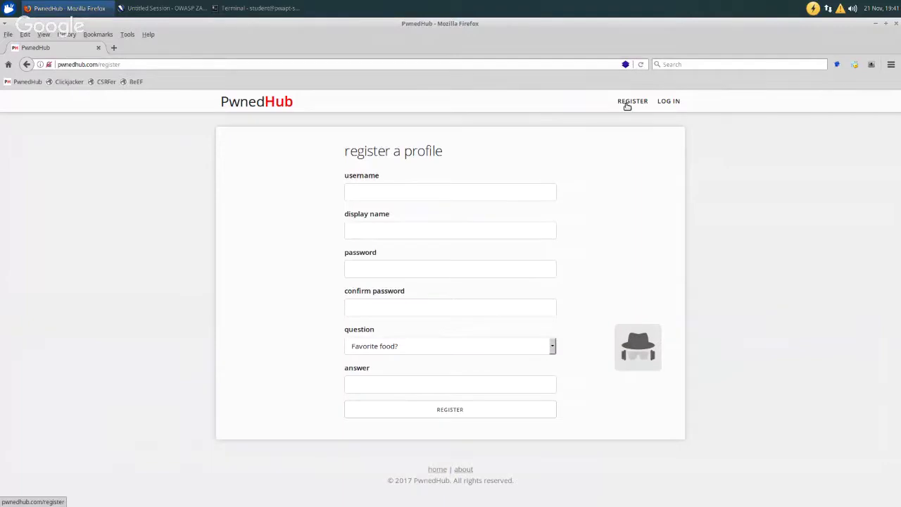
click(386, 189)
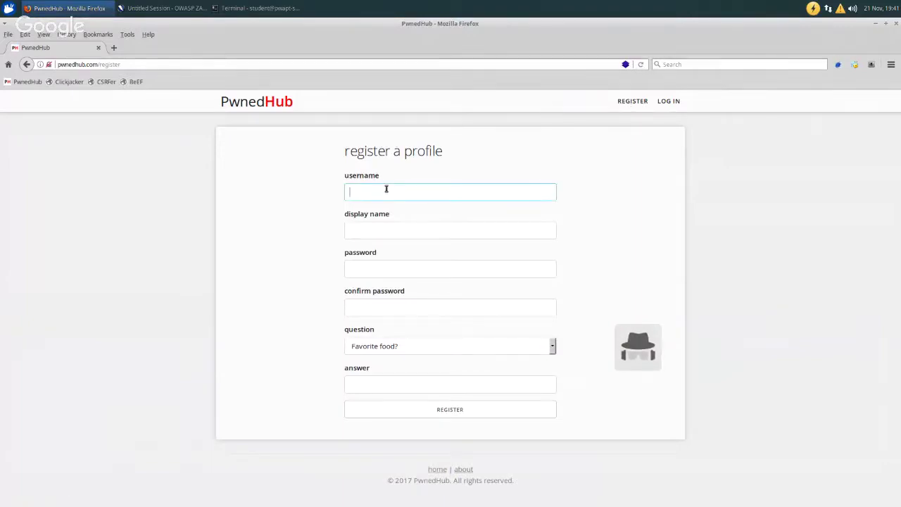
text(ColaSec)
key(Tab)
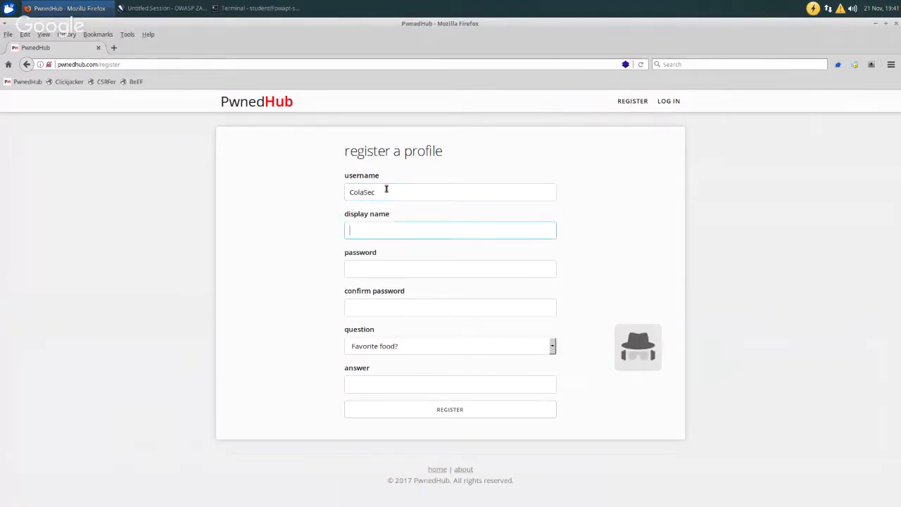
text(ColaSec)
Step: Enter the password, its confirmation and the security answer, then register the account
key(Tab)
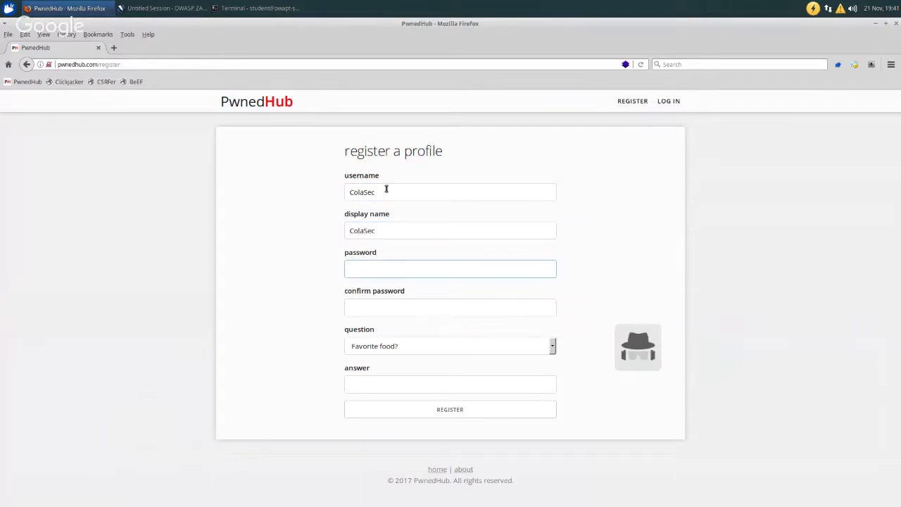
key(Tab)
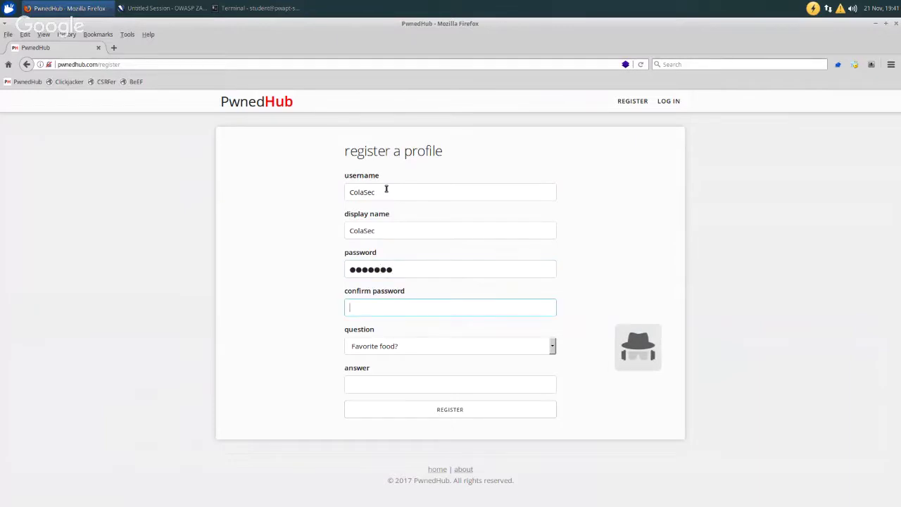
key(Tab)
key(Tab)
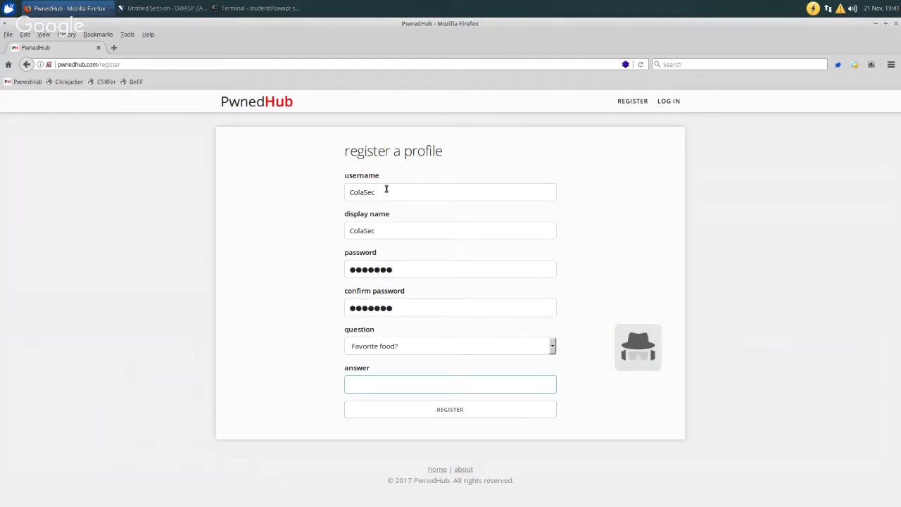
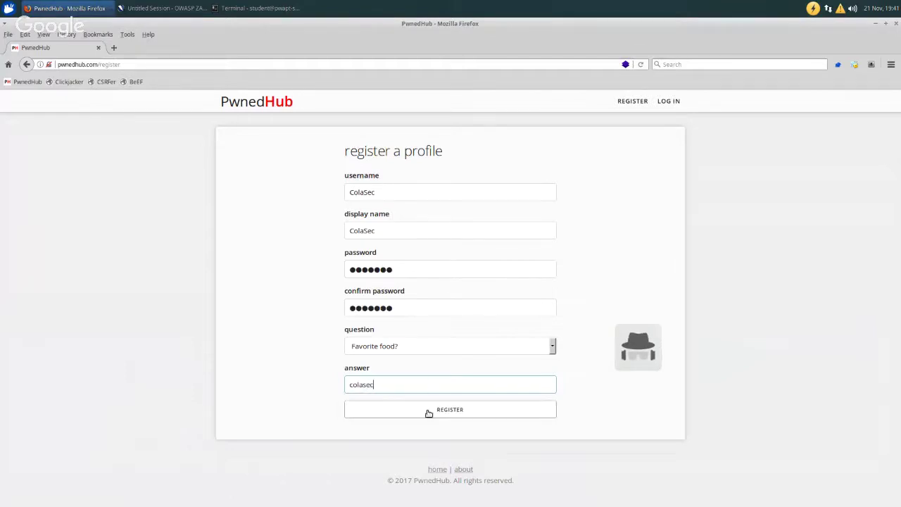
click(428, 412)
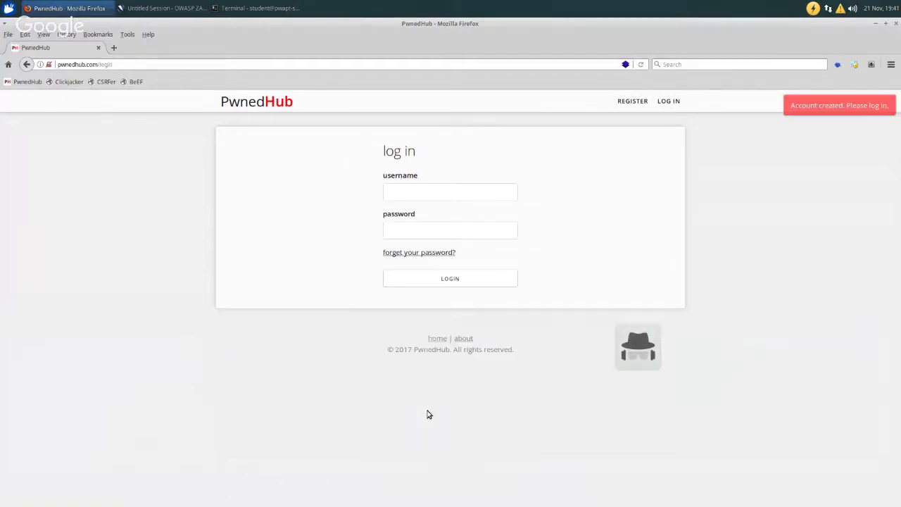
Step: Request a forgotten-password reset for the new username and begin answering 'Favorite food?'
click(425, 253)
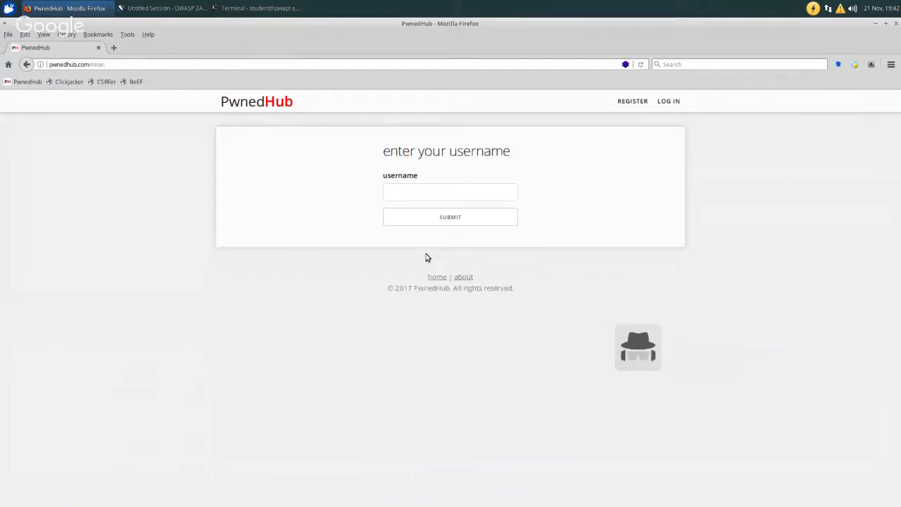
click(425, 197)
text(colas)
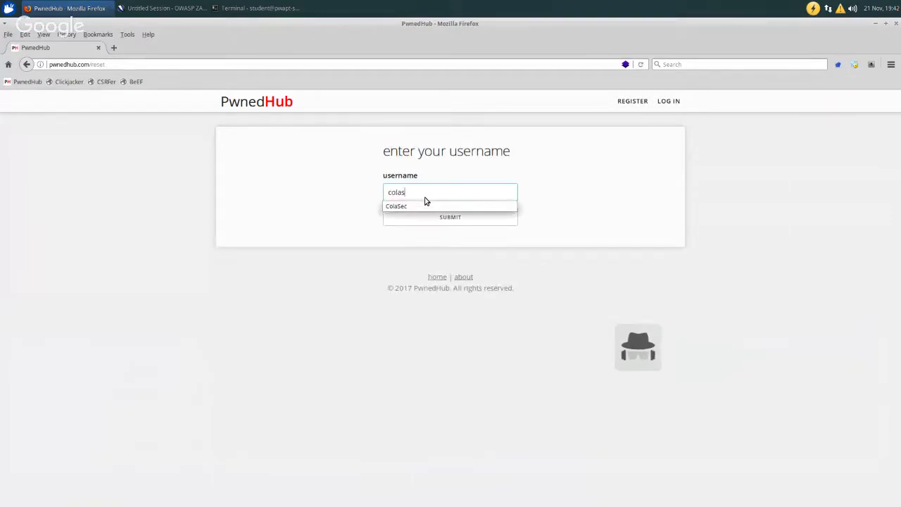
text(ec)
key(Return)
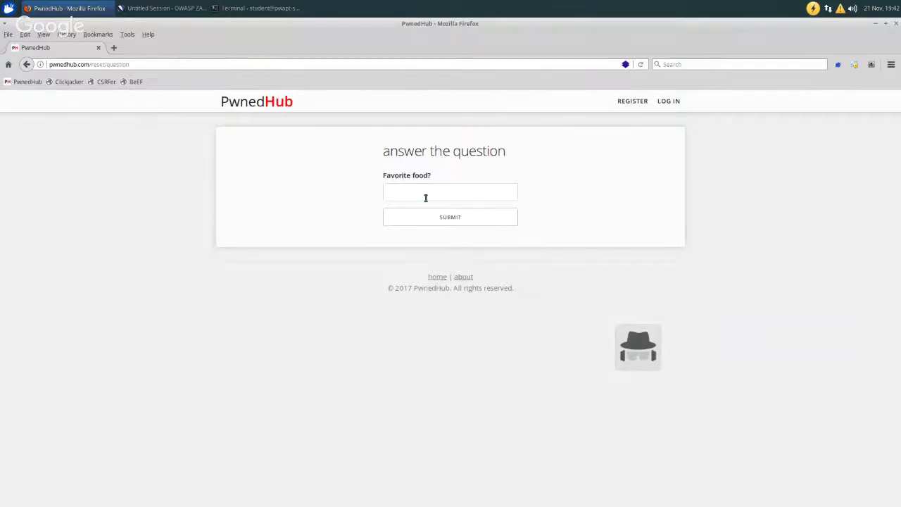
click(425, 198)
text(colasec)
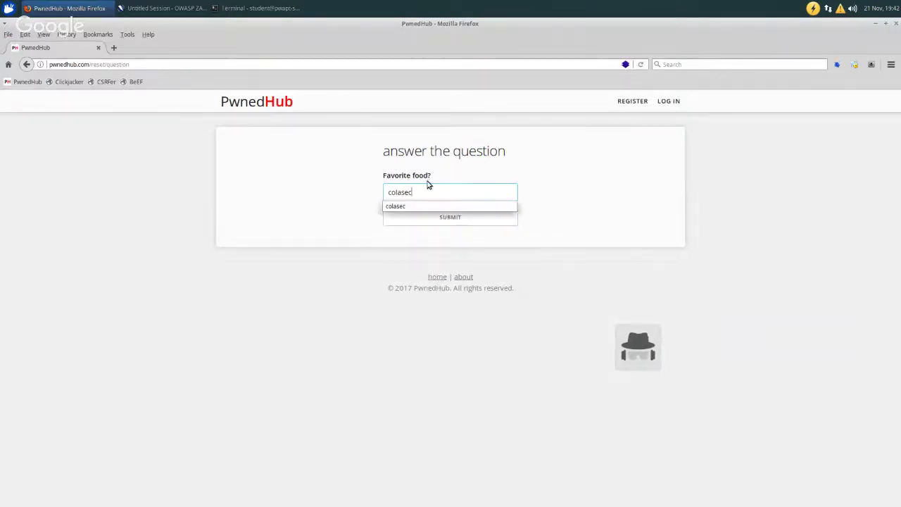
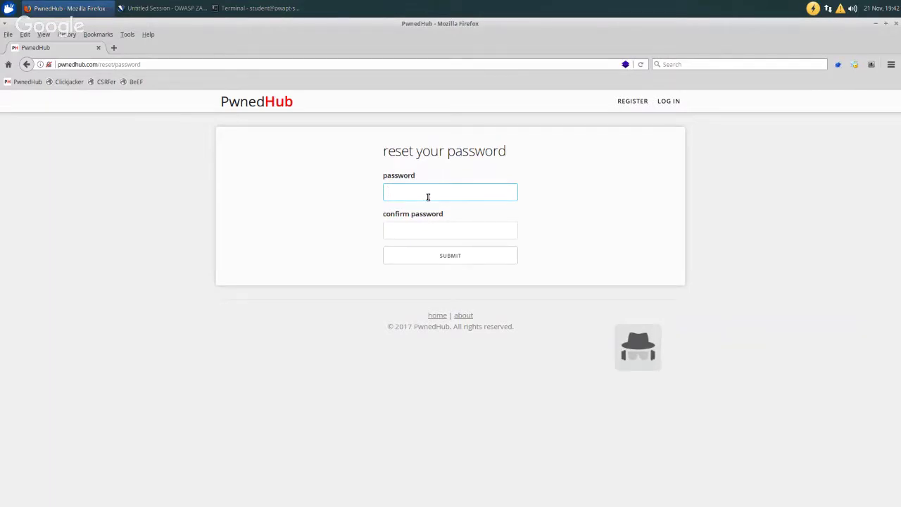
Step: Enter the new account password and start typing its confirmation in the confirm password field
key(Tab)
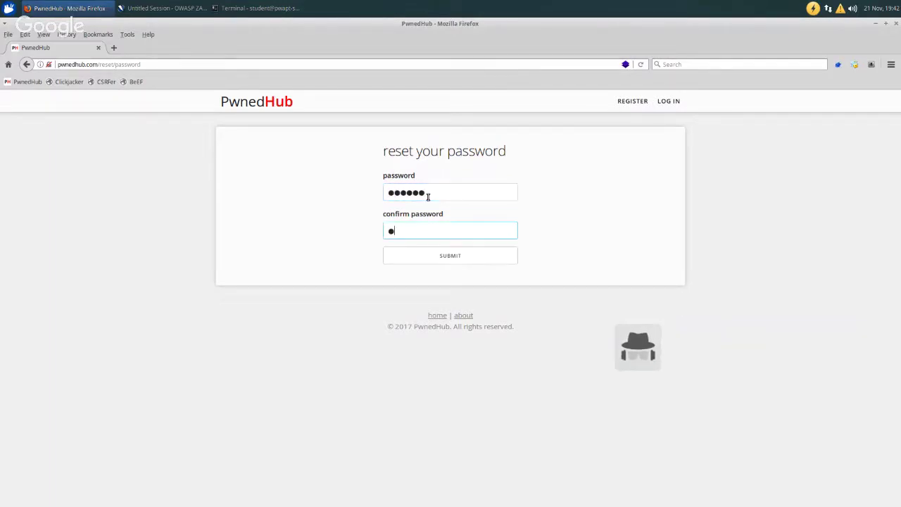
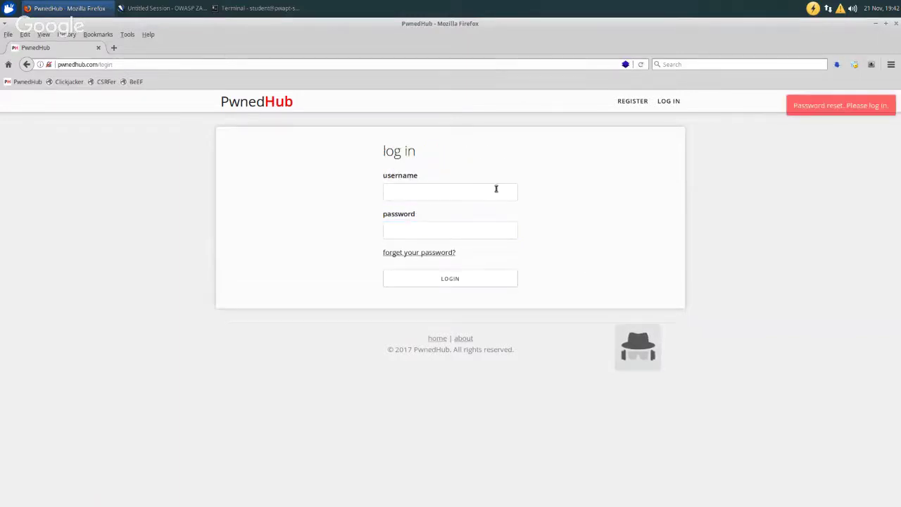
Step: Log in to PwnedHub in Firefox with the test account's username and password
click(472, 195)
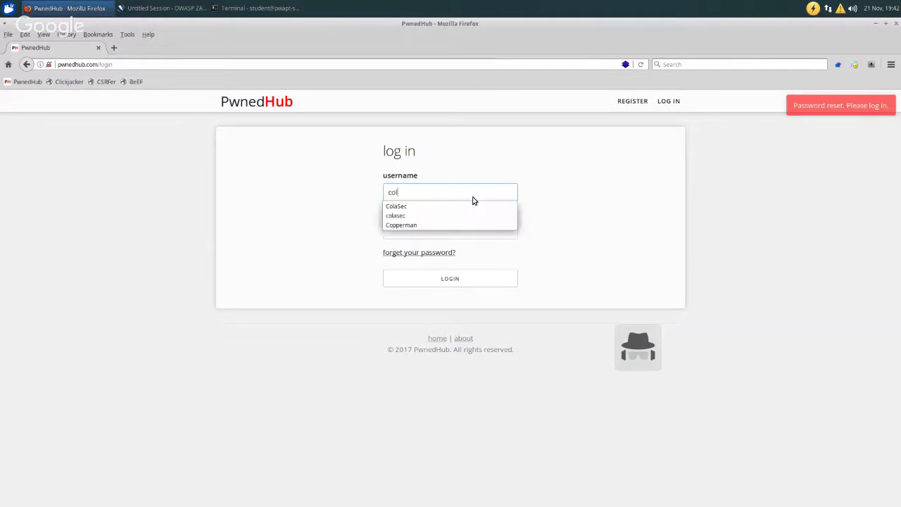
key(Tab)
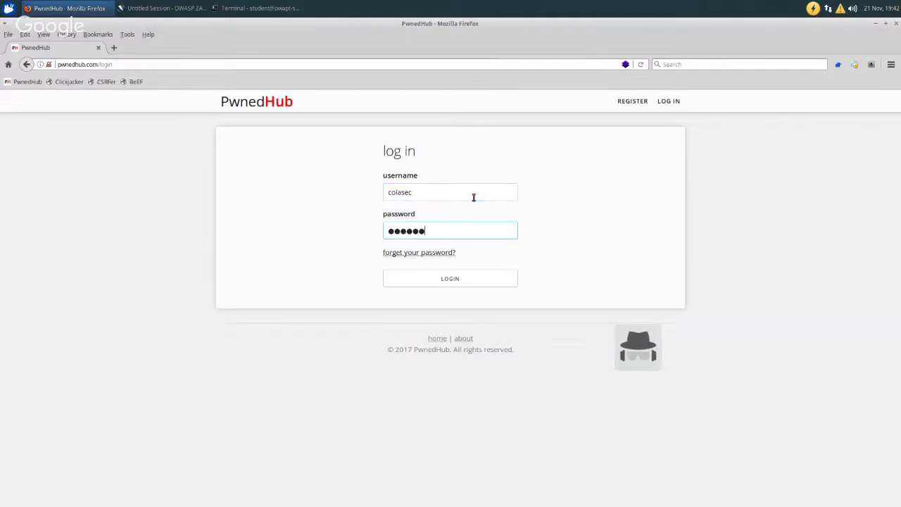
key(Return)
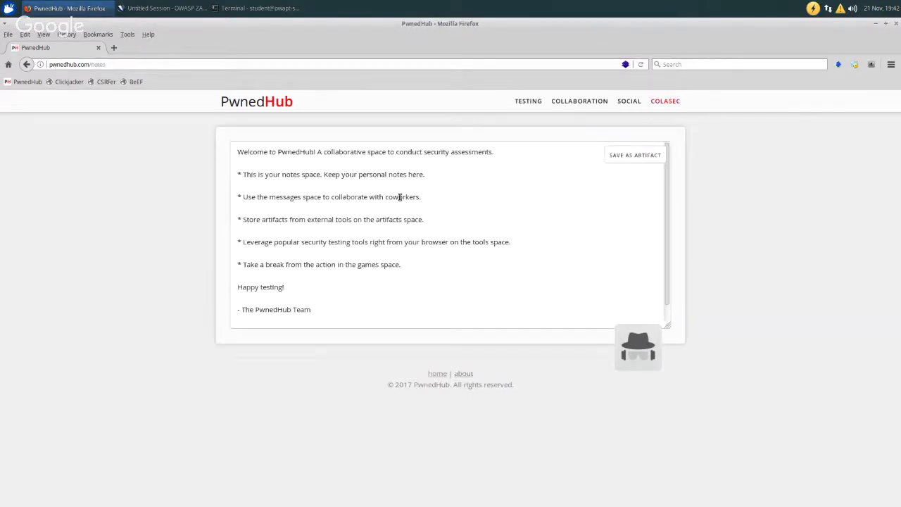
click(181, 10)
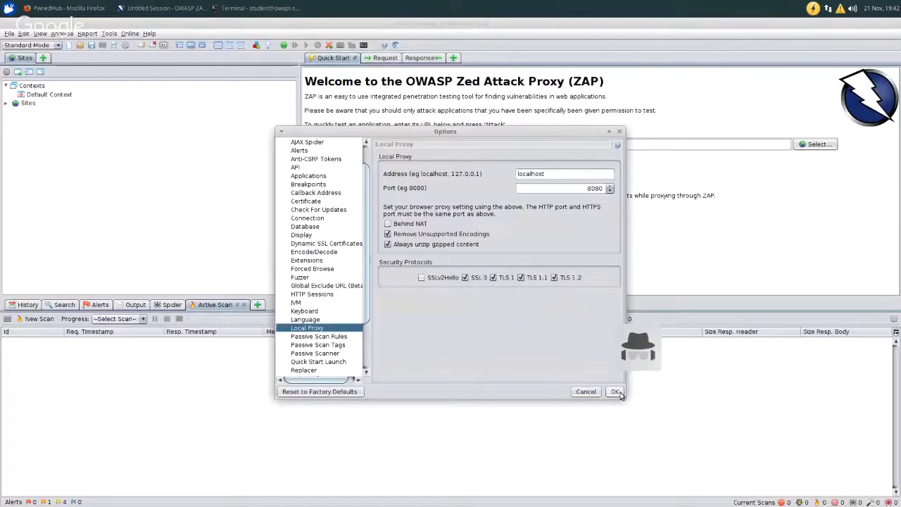
Step: Close the proxy options and launch Attack > Spider on pwnedhub.com from the Sites tree
click(615, 392)
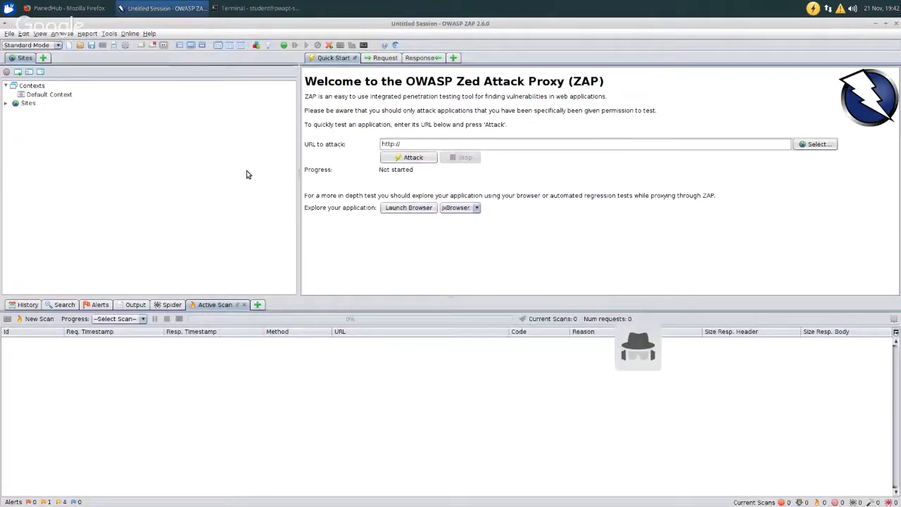
click(6, 103)
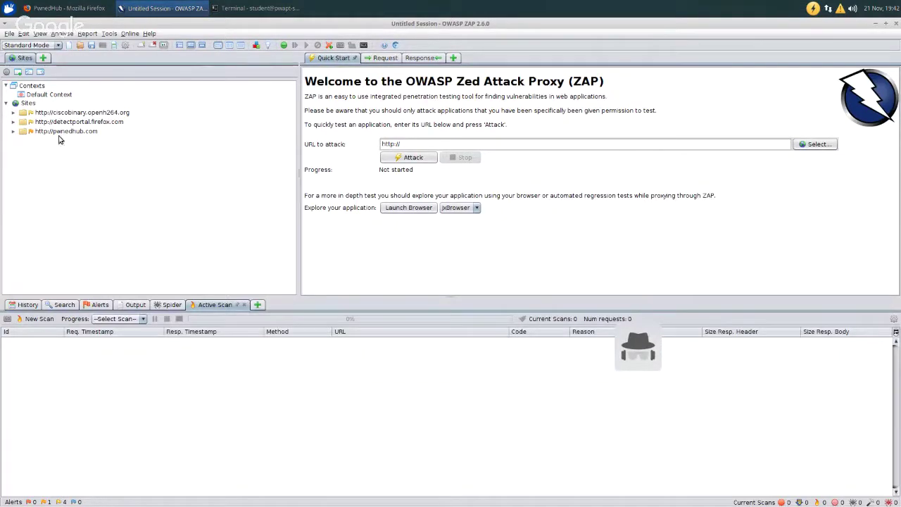
click(13, 132)
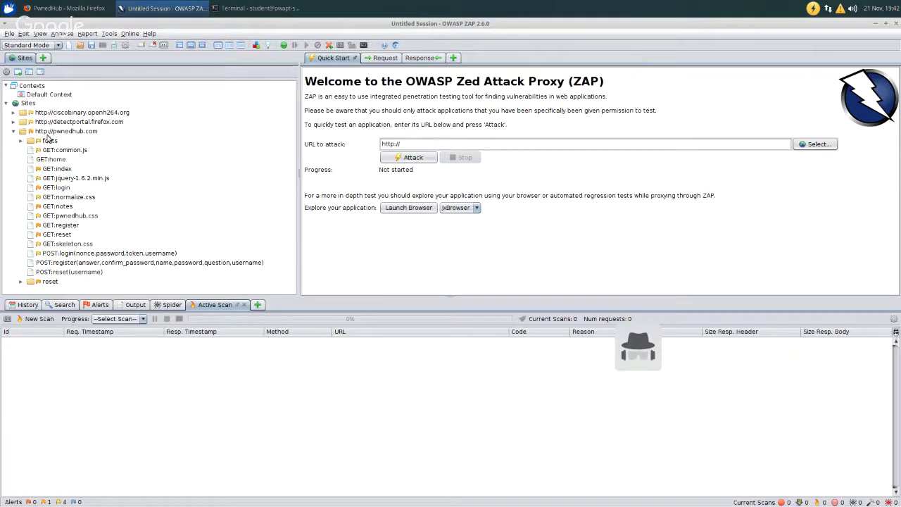
right_click(49, 132)
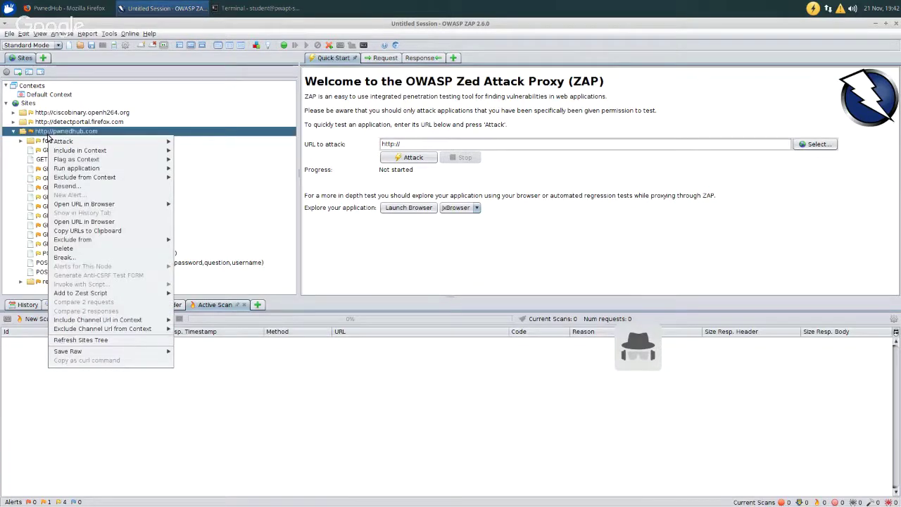
mouse_move(162, 141)
click(202, 145)
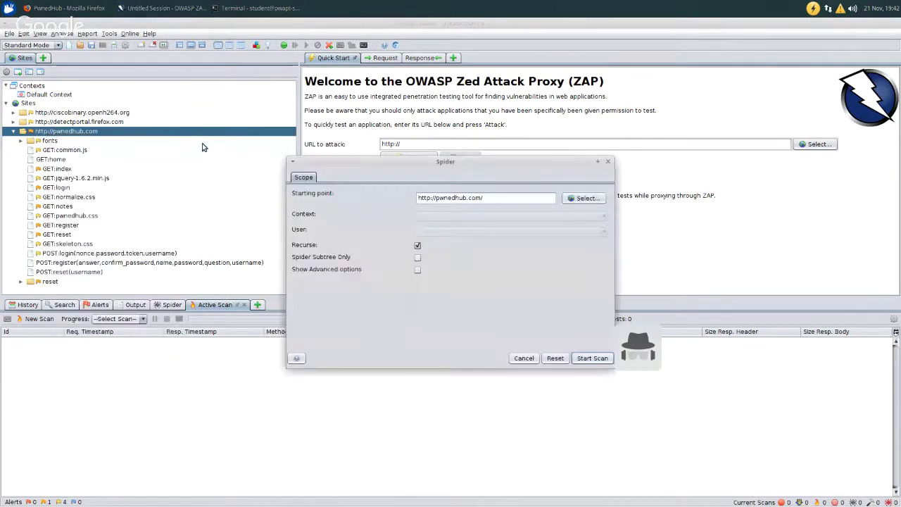
click(584, 358)
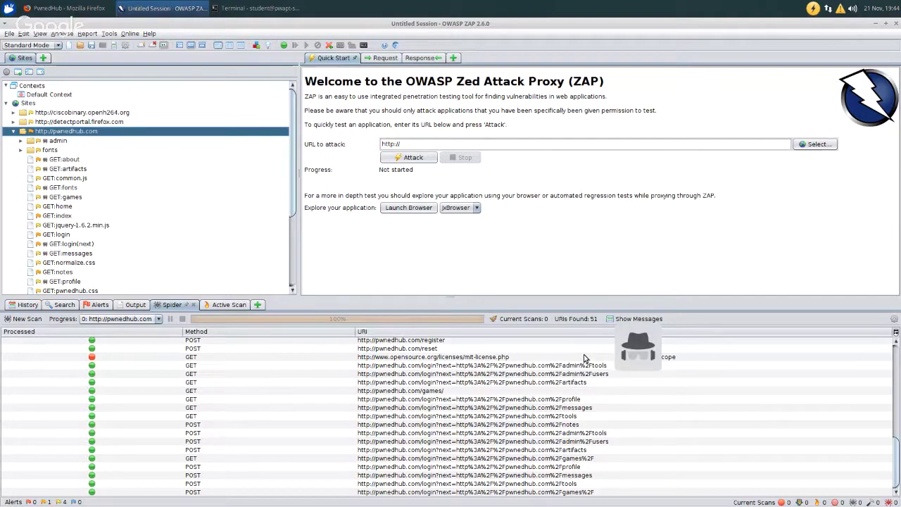
Step: Select the rows of the finished spider's 51 discovered pwnedhub.com URIs
drag(583, 359, 204, 197)
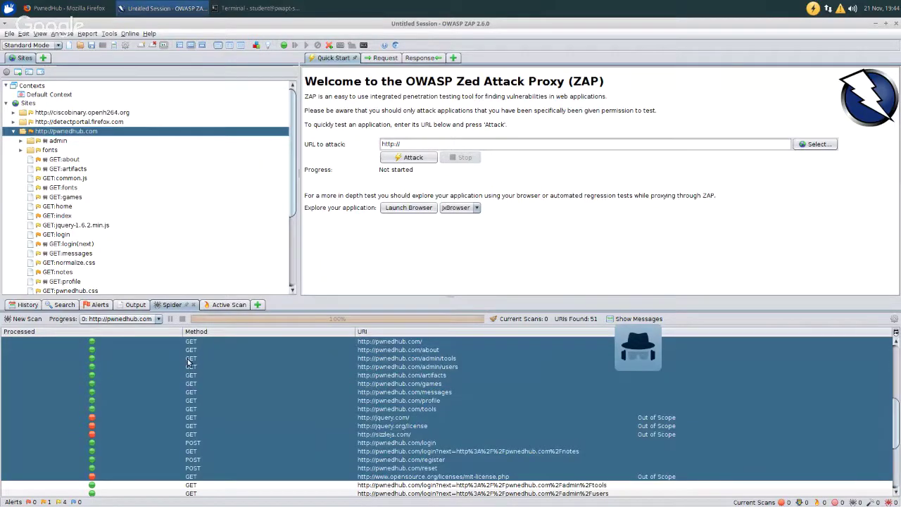
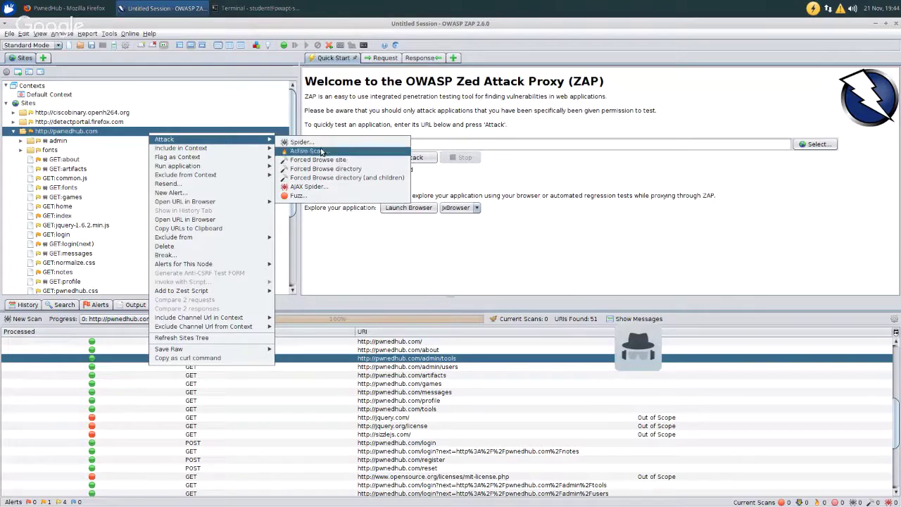
click(320, 152)
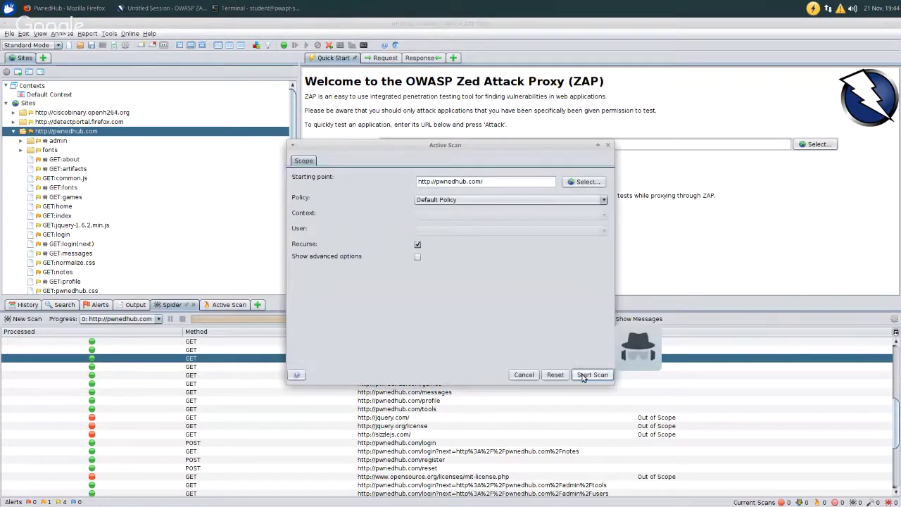
click(588, 374)
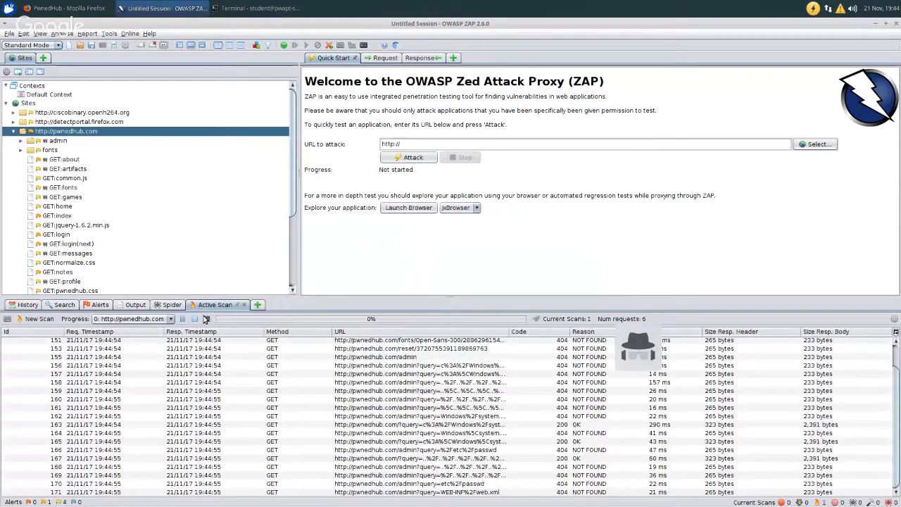
click(206, 318)
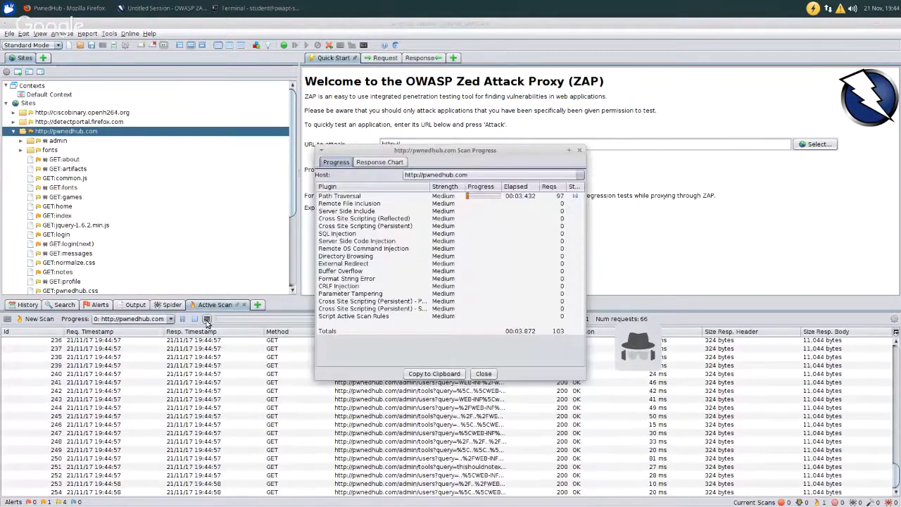
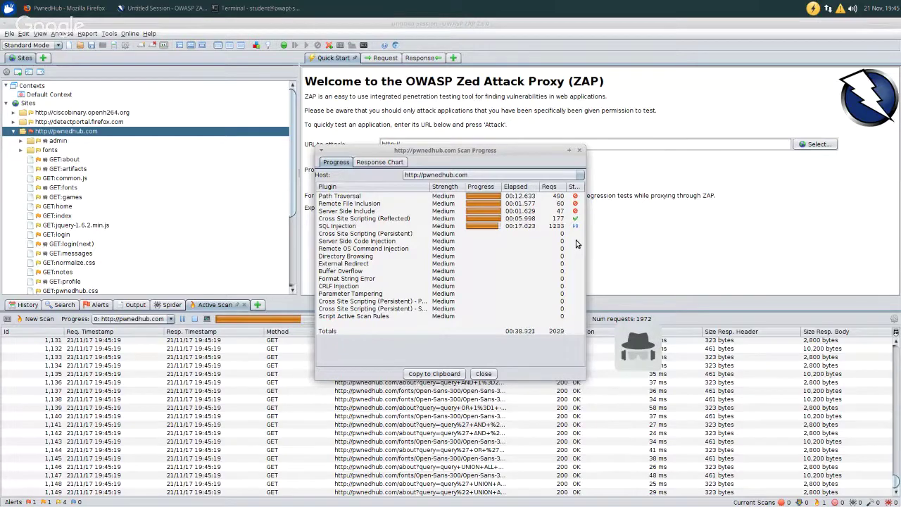
Step: Close the pwnedhub.com Scan Progress dialog while the active scan continues at 32%
click(579, 151)
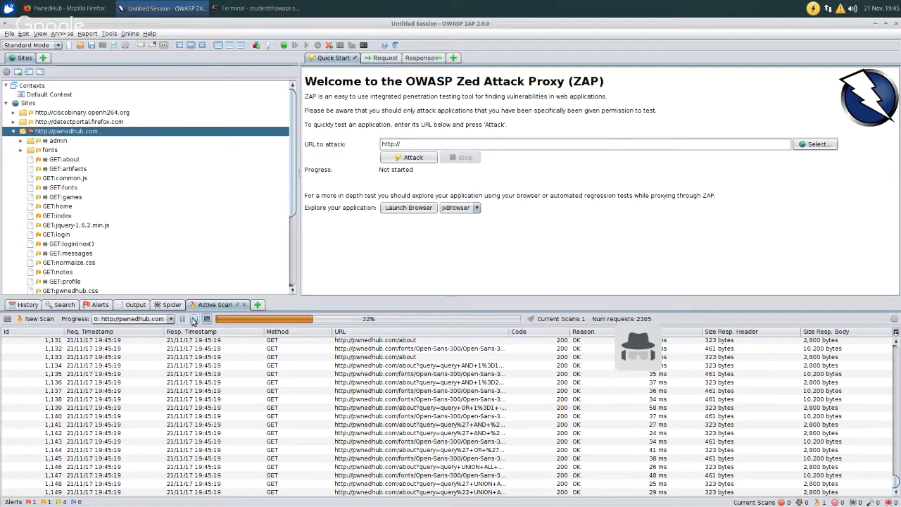
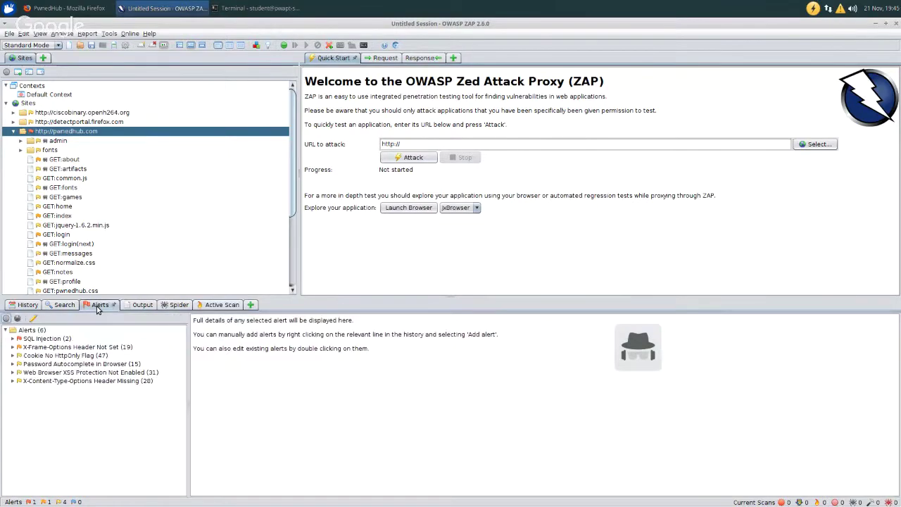
Step: Open the SQL Injection alert for POST pwnedhub.com/register and enlarge its details pane
click(13, 339)
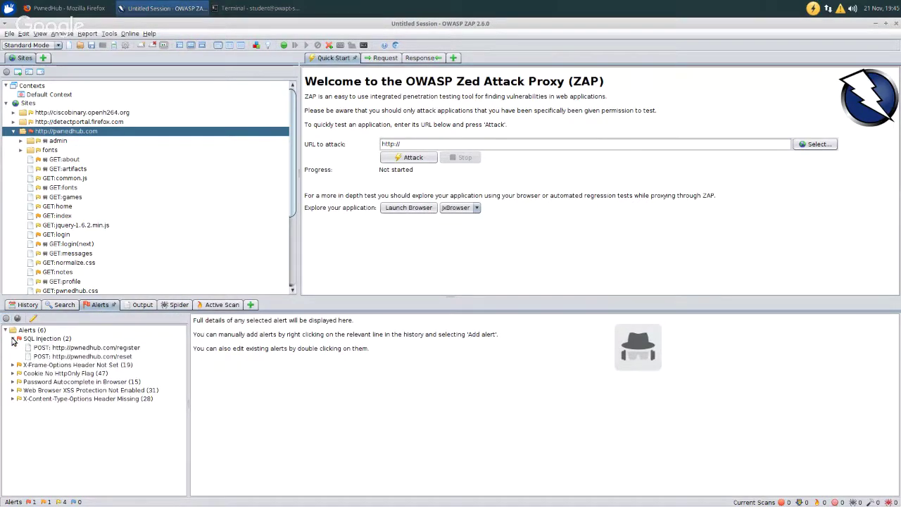
click(61, 349)
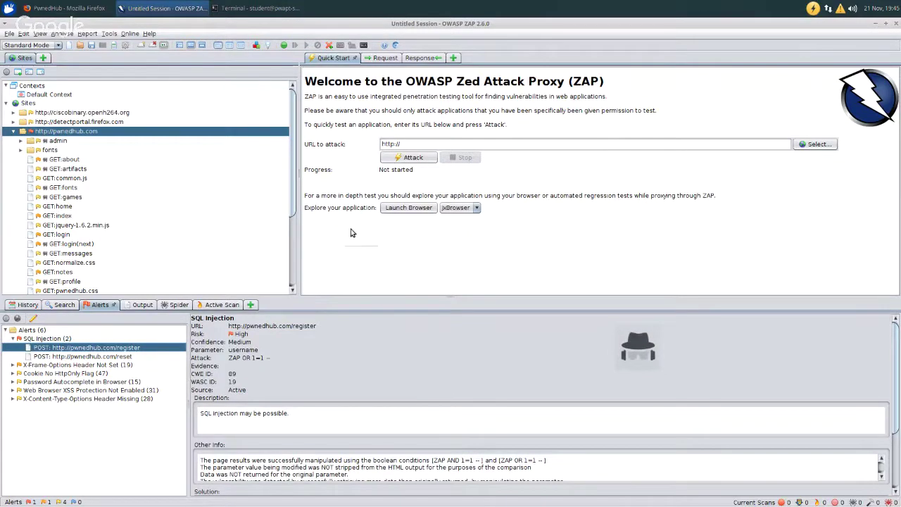
drag(352, 233, 356, 186)
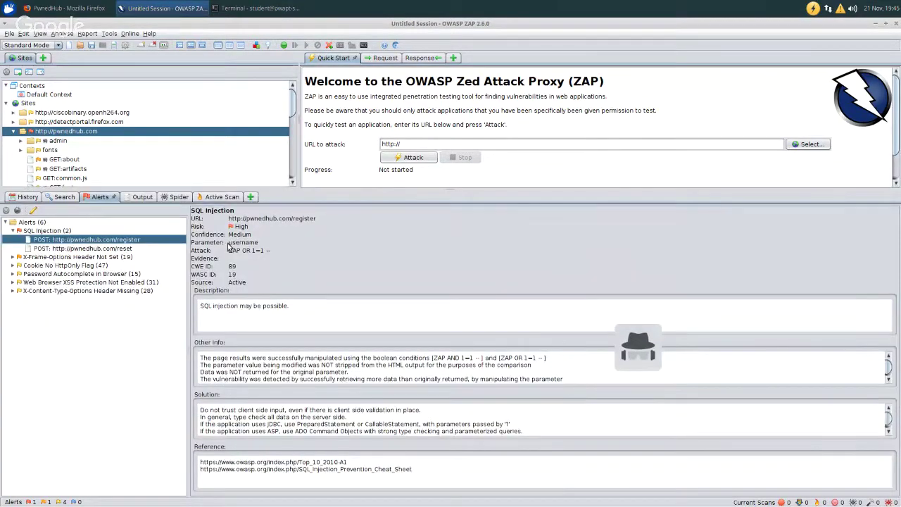
Step: Highlight the alert's attack string 'ZAP OR 1=1 --' in the details
drag(316, 219, 228, 220)
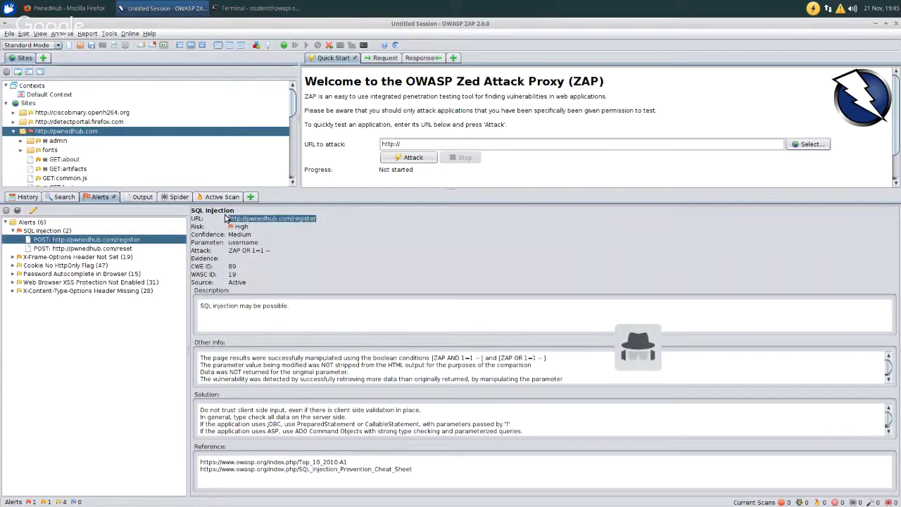
click(261, 246)
drag(282, 252, 223, 255)
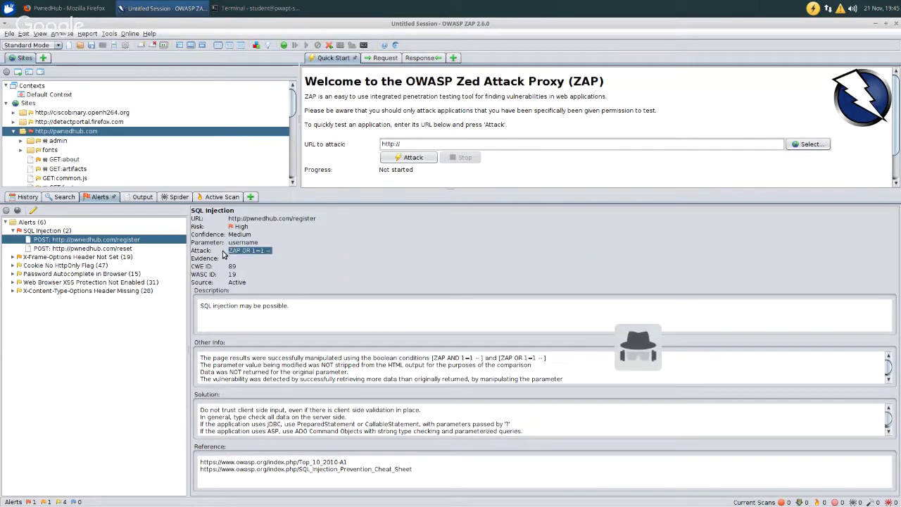
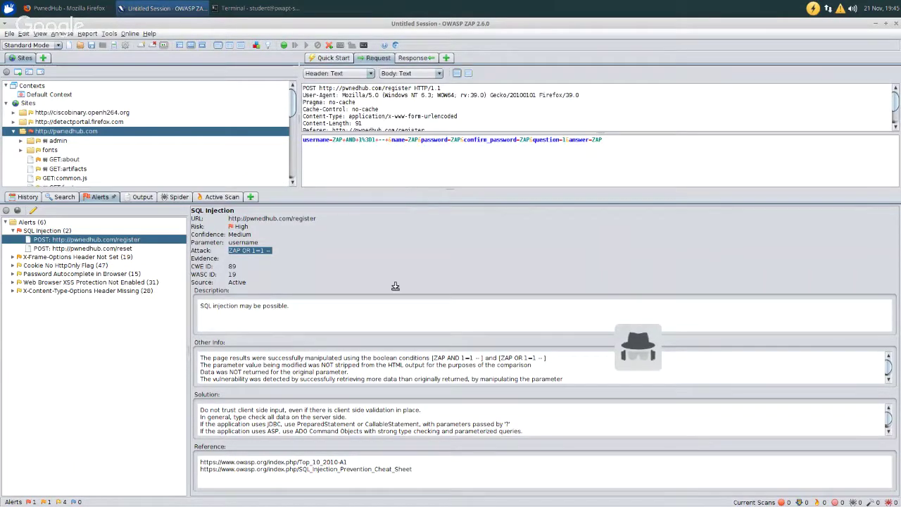
Step: Drag the divider above the Alerts panel down so the register POST's headers show down to Host
drag(395, 286, 394, 320)
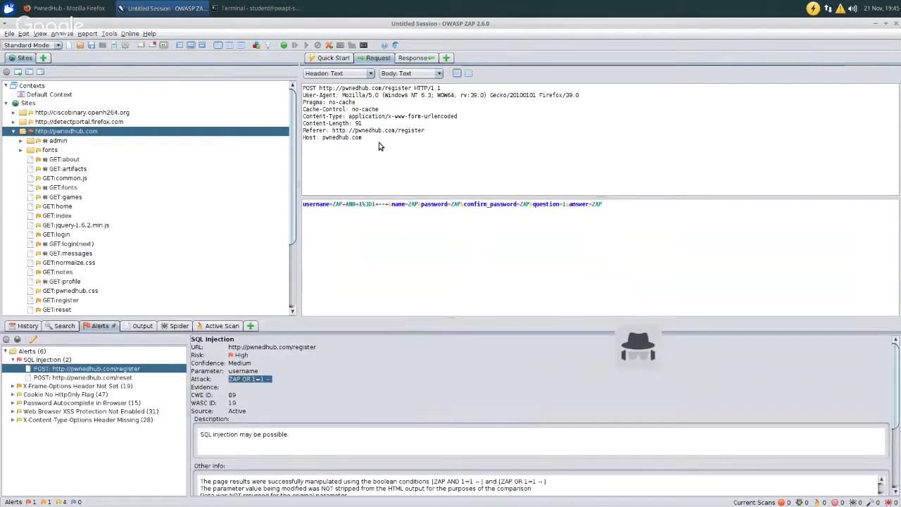
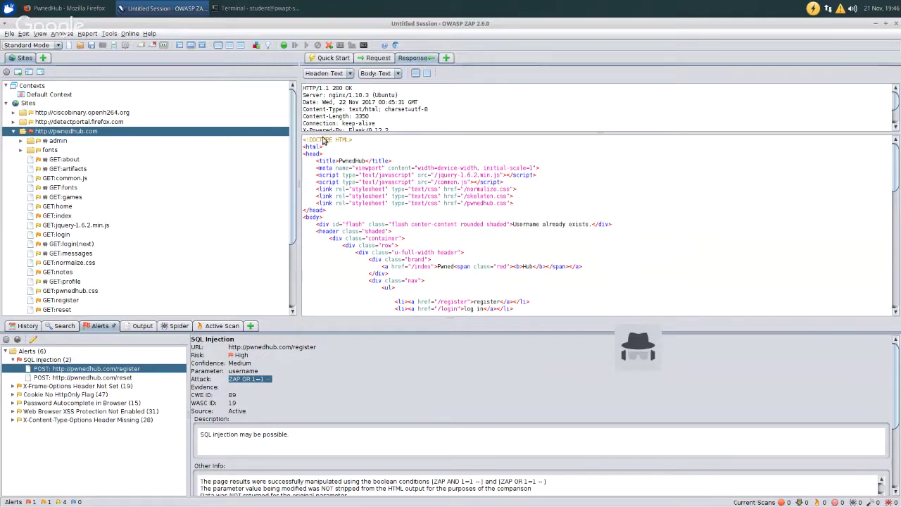
Step: Bring the PwnedHub Firefox window forward and take the VMware Fusion VM out of full screen
click(70, 10)
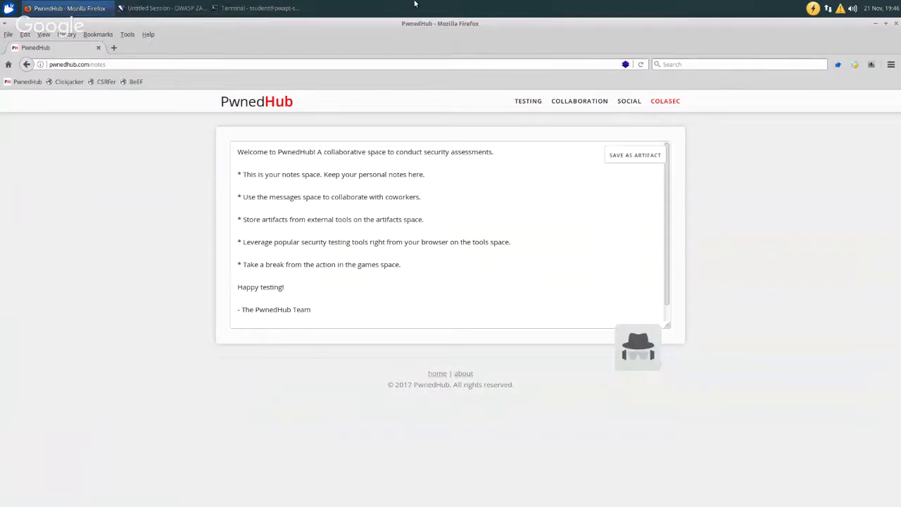
mouse_move(415, 2)
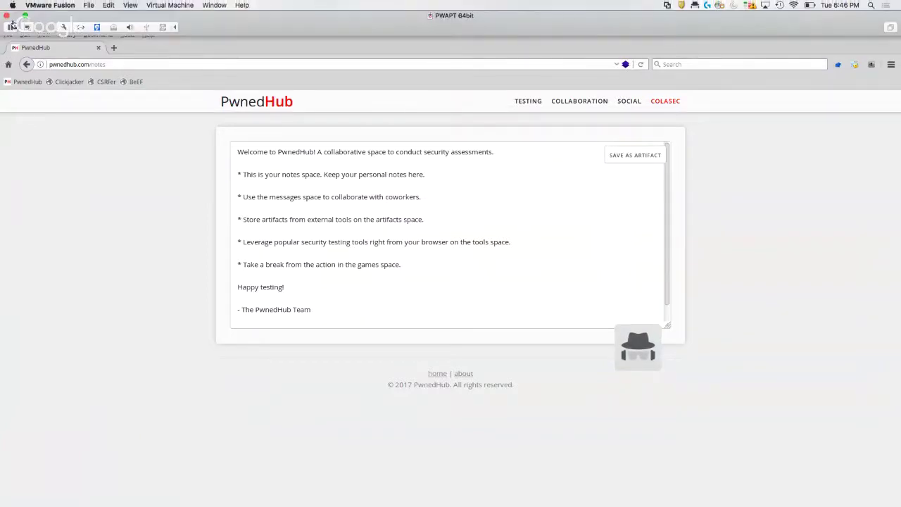
click(25, 16)
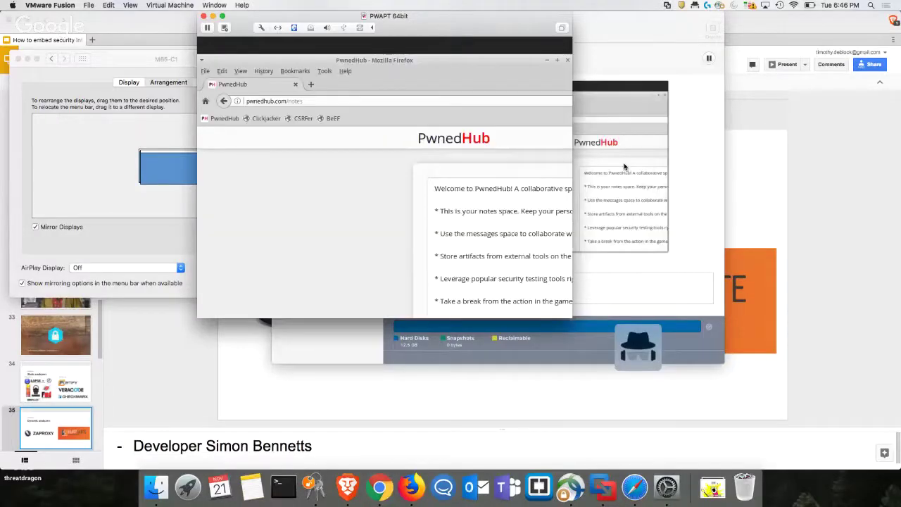
Step: Uncheck Mirror Displays for the M65-C1 display in System Preferences > Displays
click(12, 5)
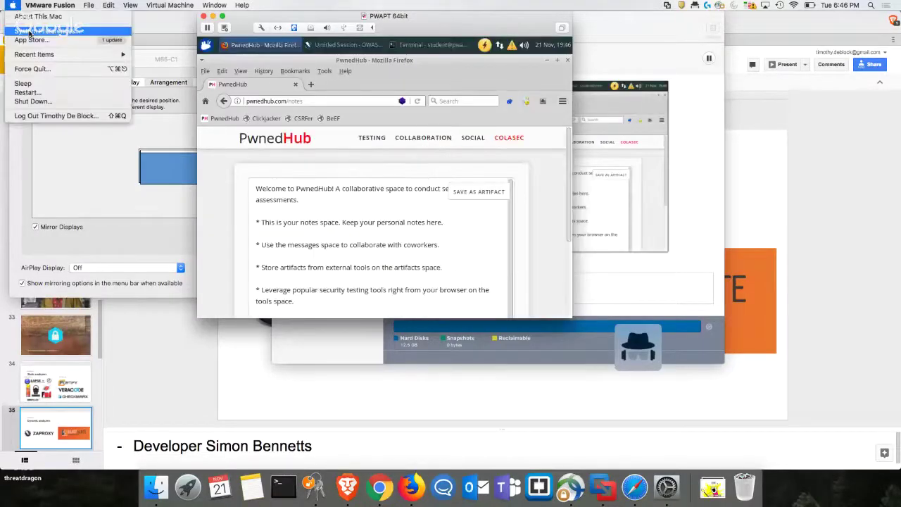
click(31, 32)
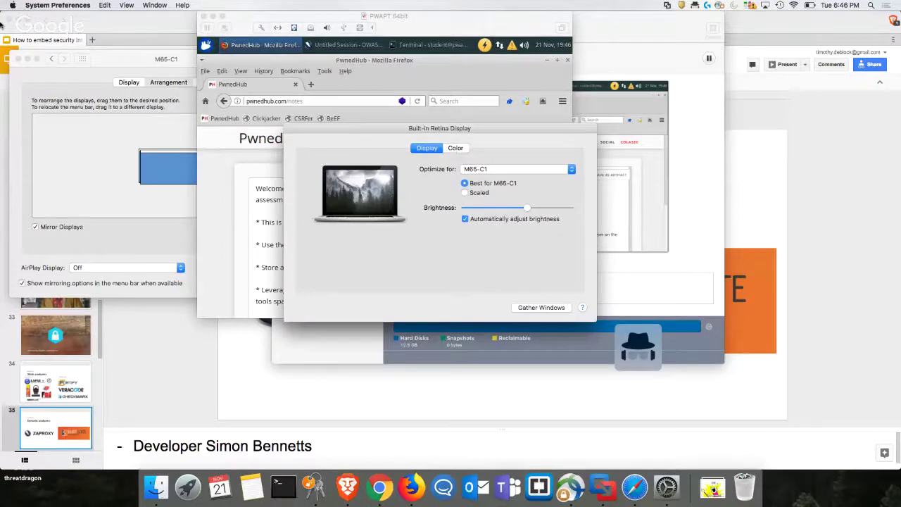
click(74, 229)
click(74, 229)
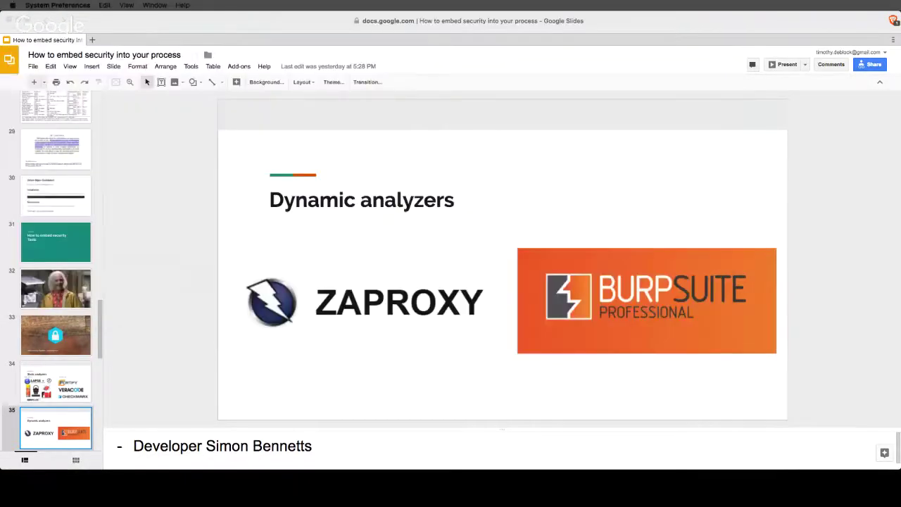
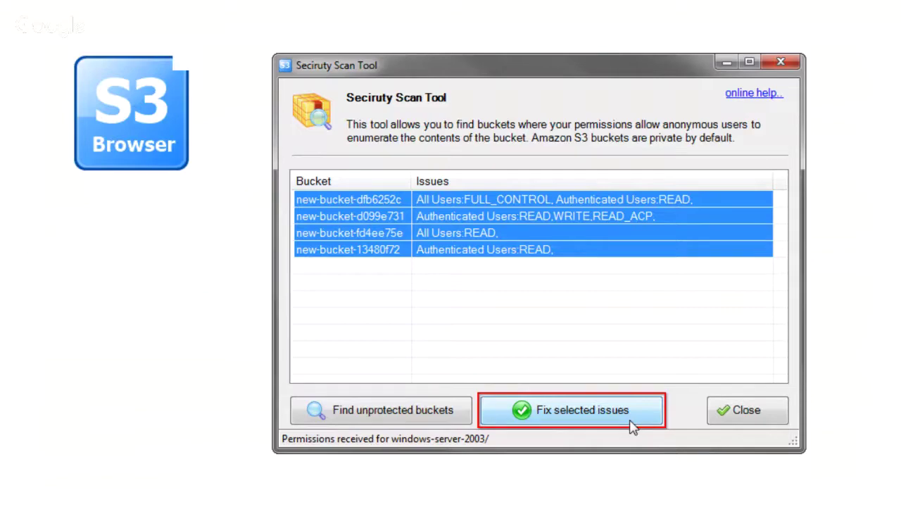
Step: Exit the slideshow, suspend the PwnedHub VM, and resume the Windows 10 x64 VM in VMware Fusion
key(Escape)
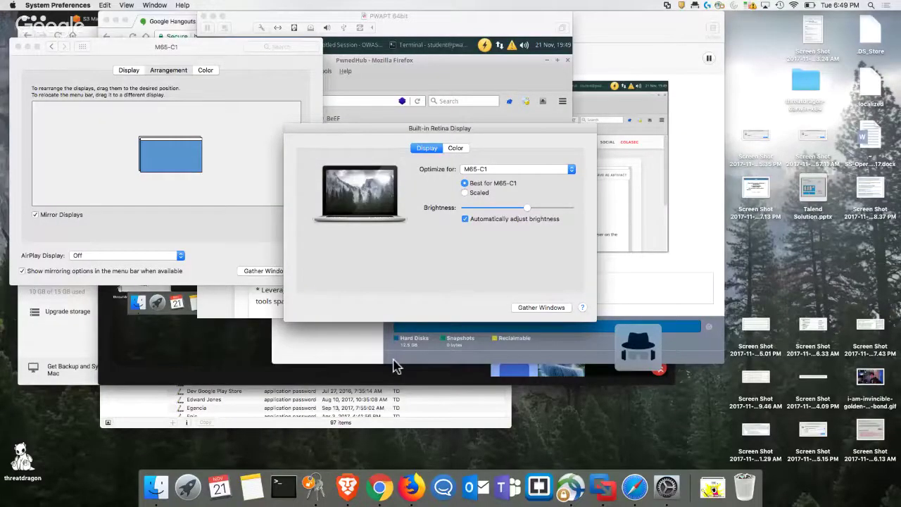
click(603, 486)
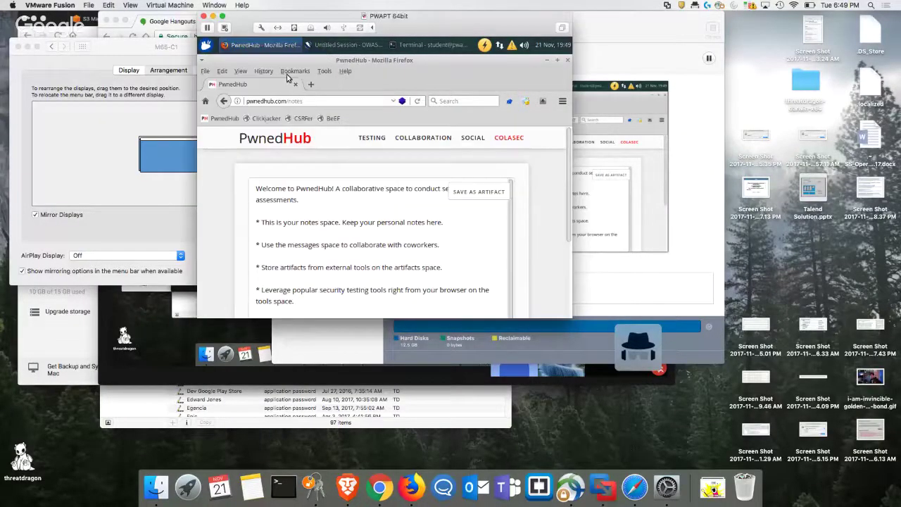
key(super+s)
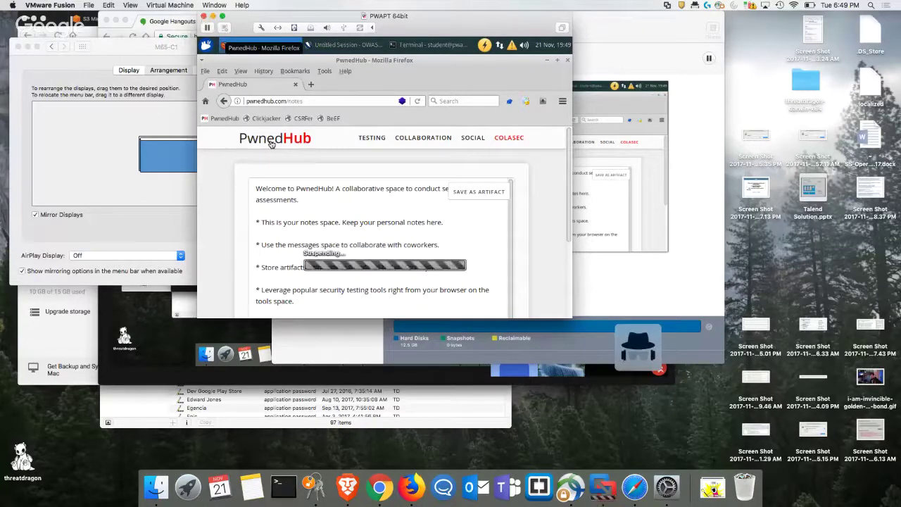
click(18, 47)
click(338, 98)
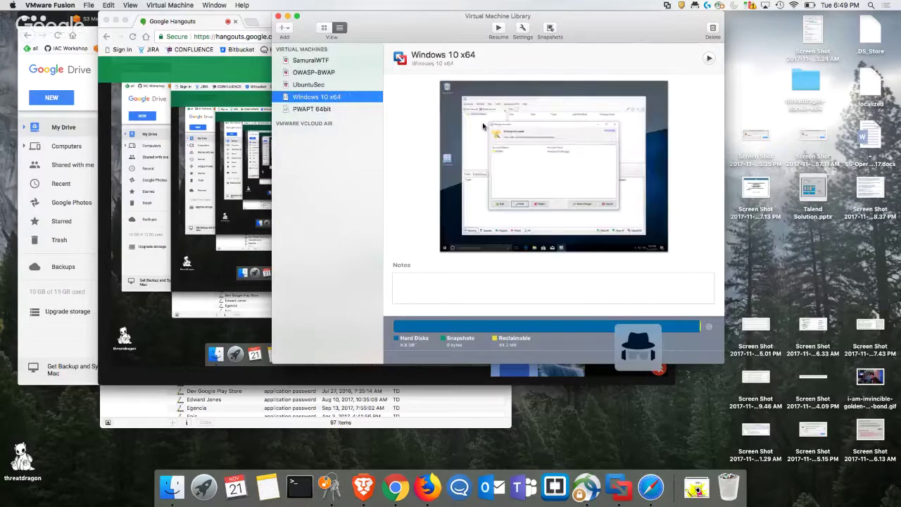
click(498, 30)
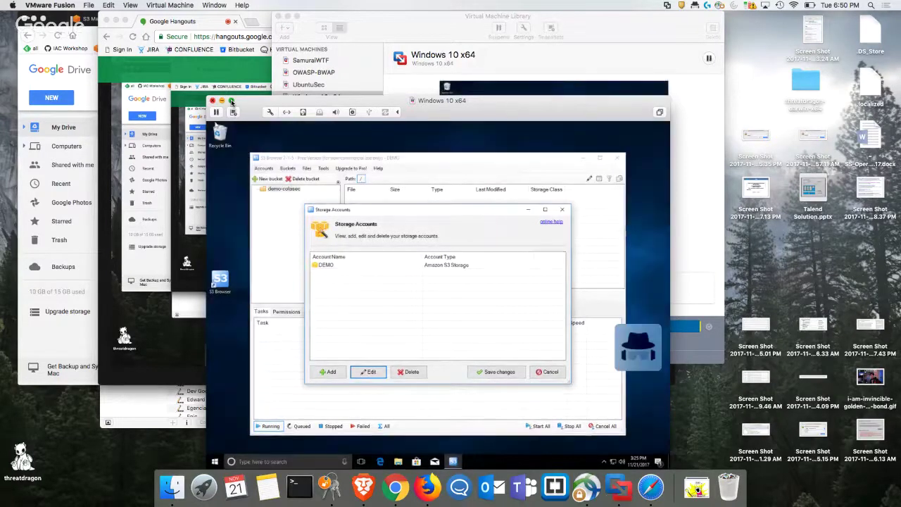
Step: Make the VM full screen, view the DEMO account's settings, and cancel out of both account dialogs
click(231, 102)
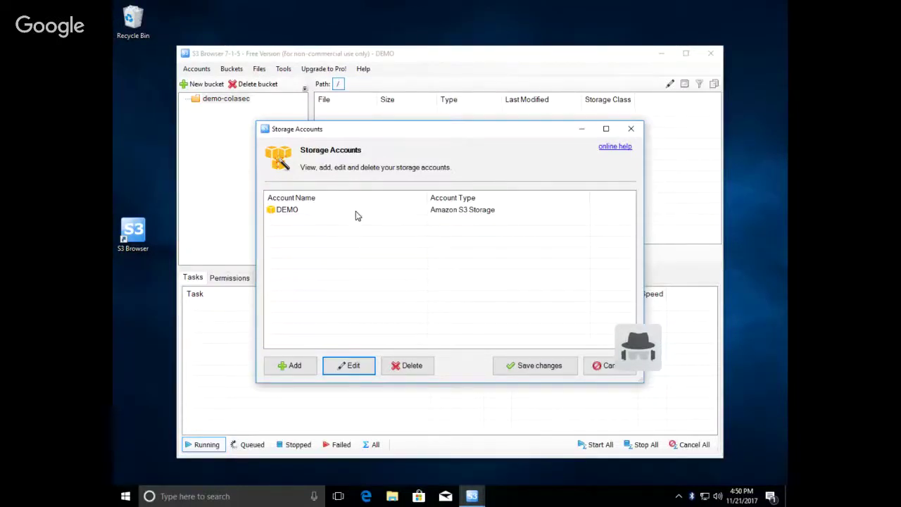
click(349, 364)
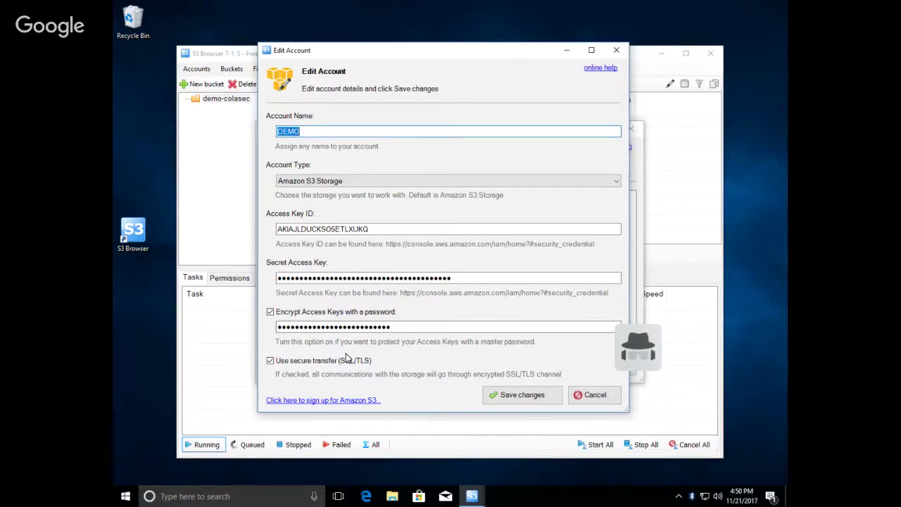
click(595, 395)
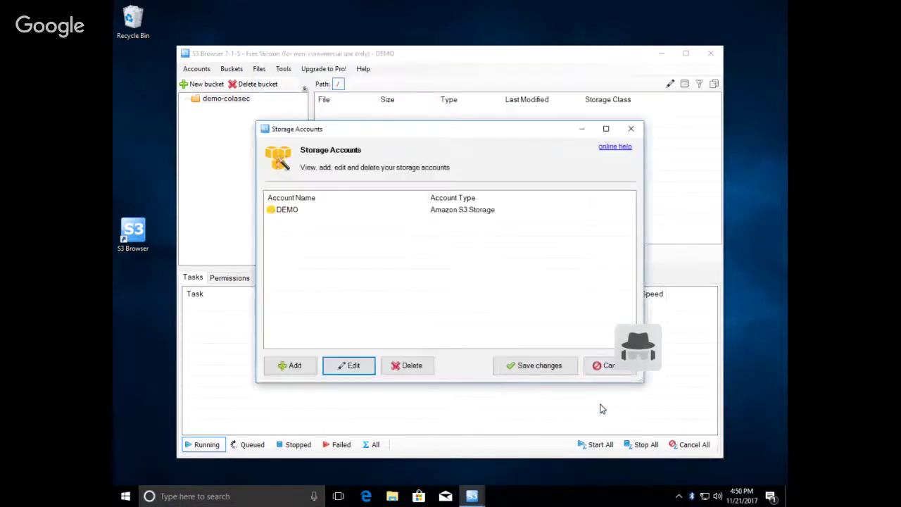
click(602, 372)
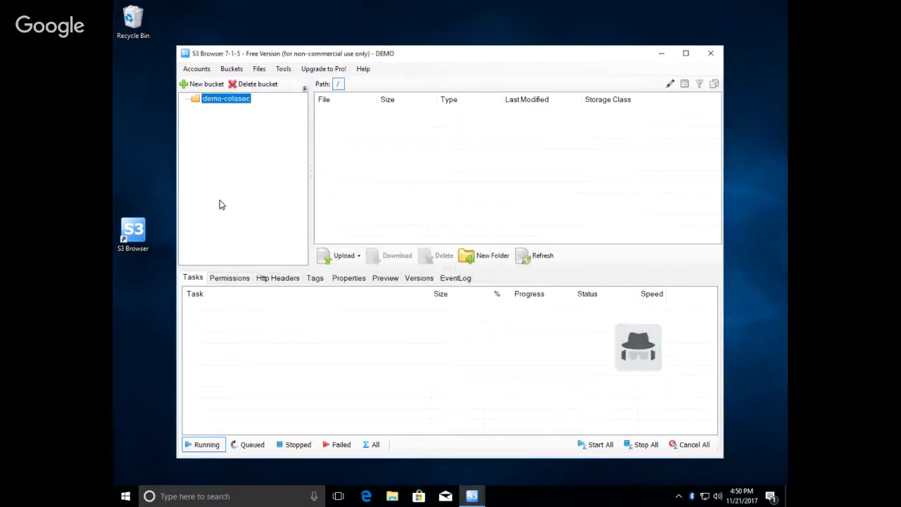
Step: Run Tools > Security Scan to flag demo-colasec's All Users READ_ACP issue, then exit full screen
click(284, 70)
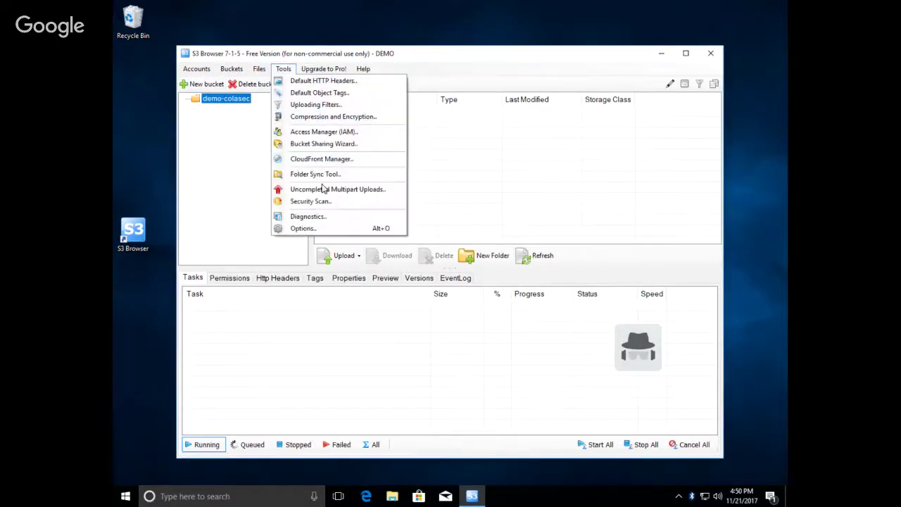
click(310, 201)
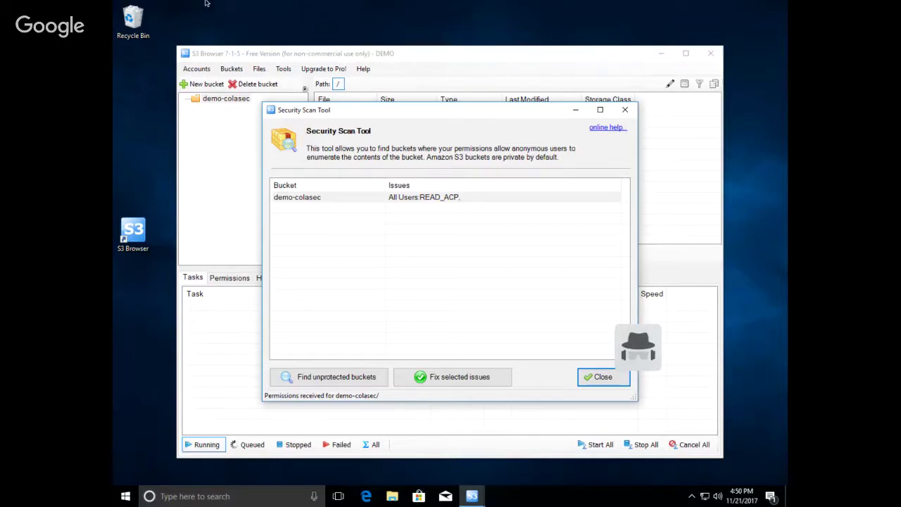
mouse_move(77, 3)
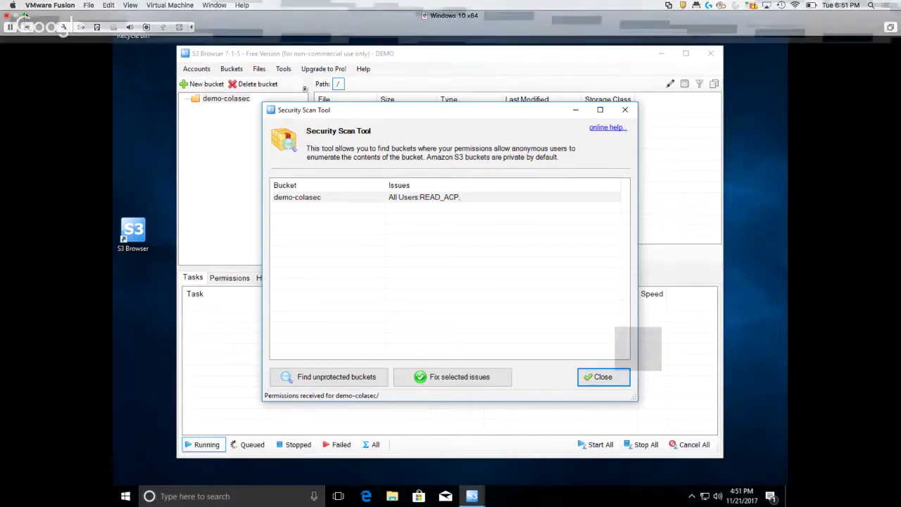
click(25, 15)
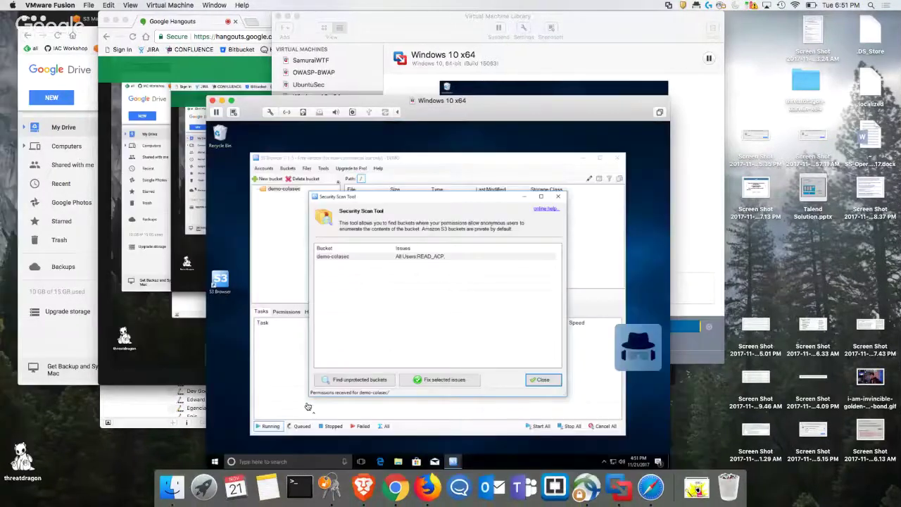
Step: Fix demo-colasec's READ_ACP issue in the scan tool and reload the S3 console to confirm it is Not public
click(90, 22)
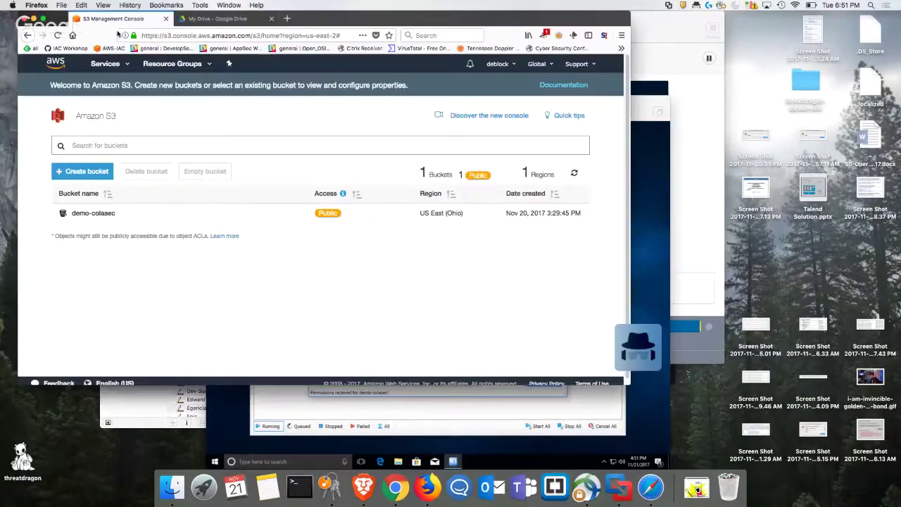
double_click(305, 26)
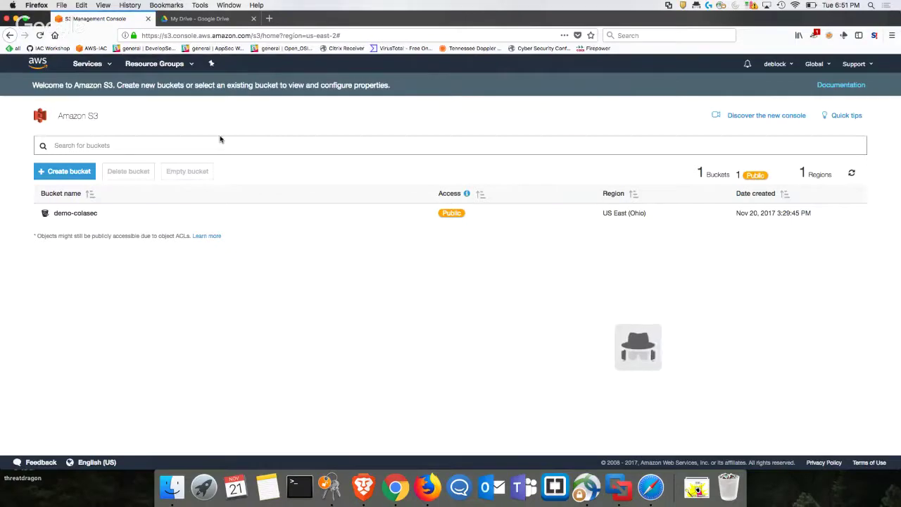
click(618, 474)
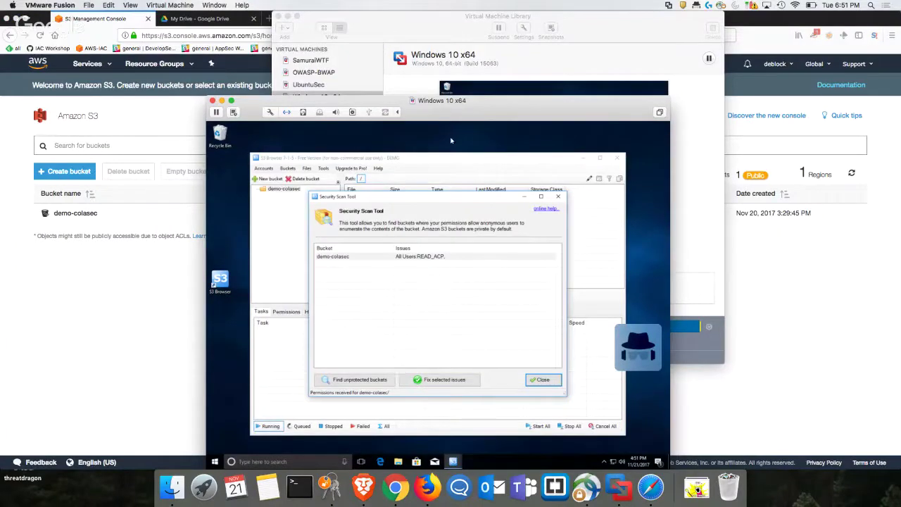
drag(468, 113, 588, 30)
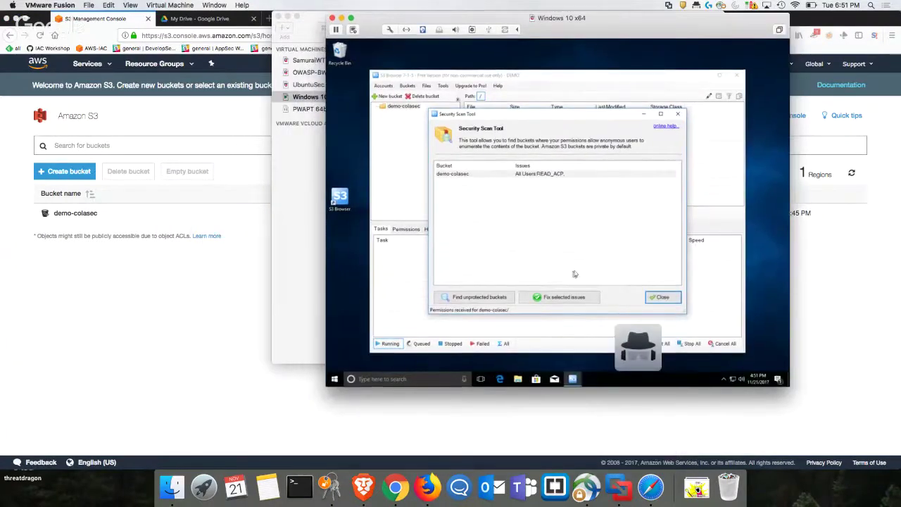
click(563, 297)
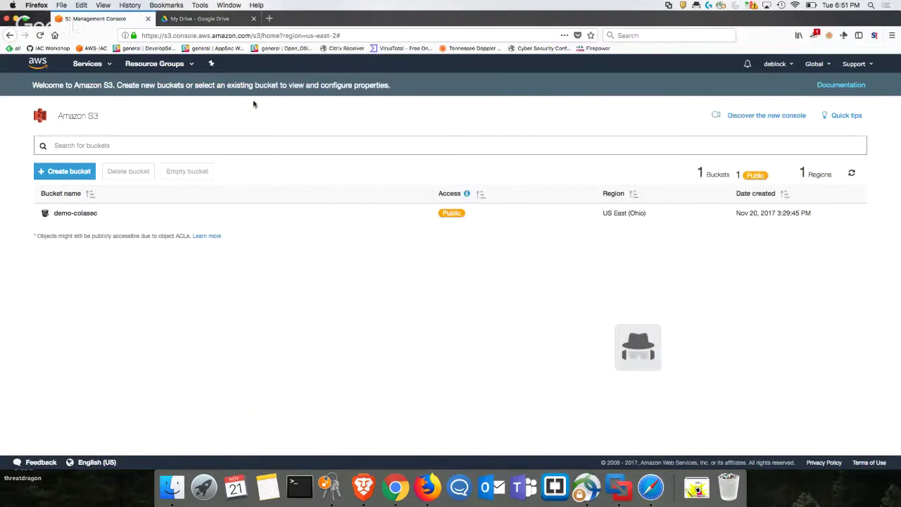
click(195, 298)
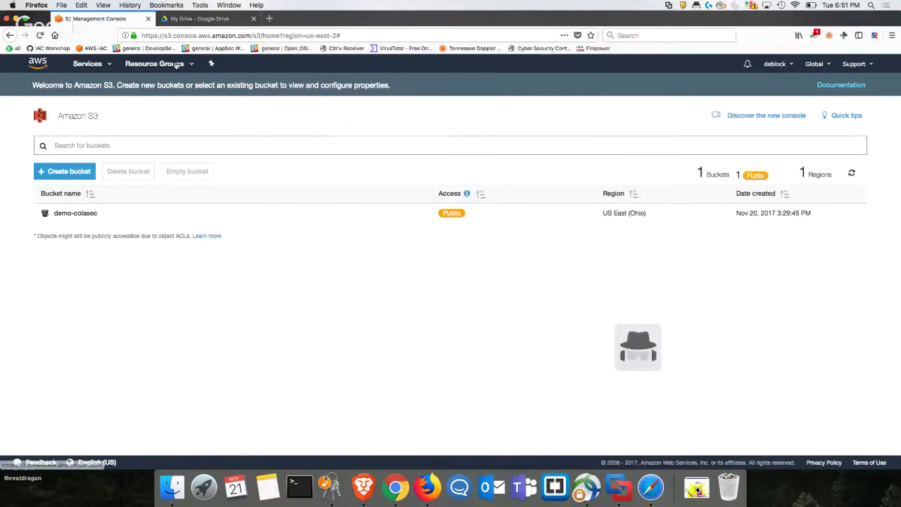
click(40, 35)
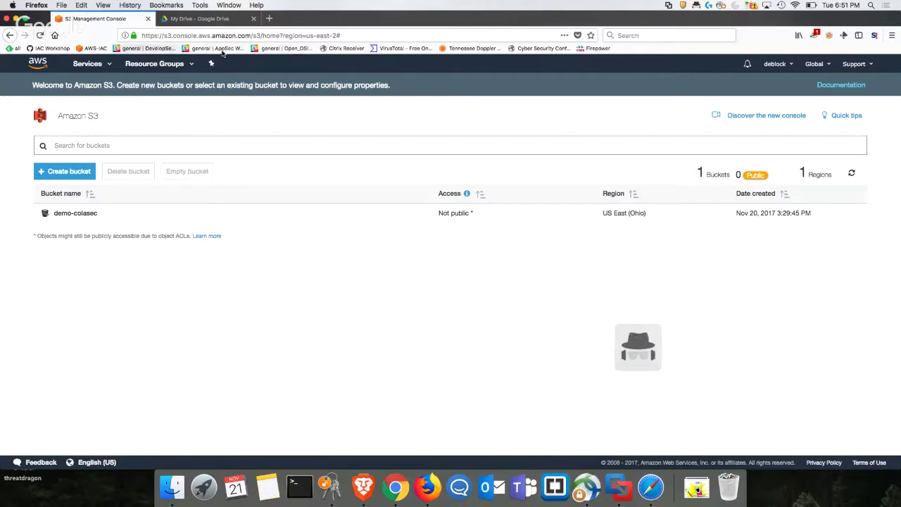
Step: Navigate from the AWS services list to Trusted Advisor
click(105, 64)
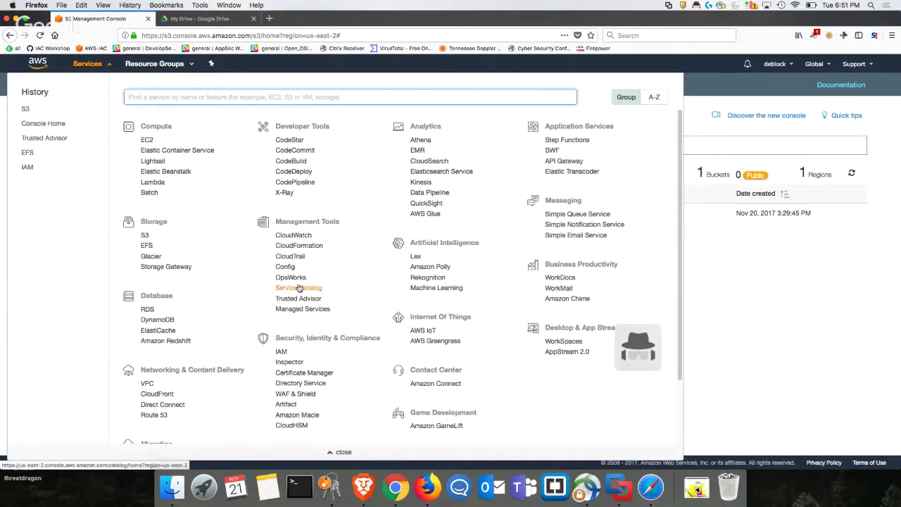
click(299, 298)
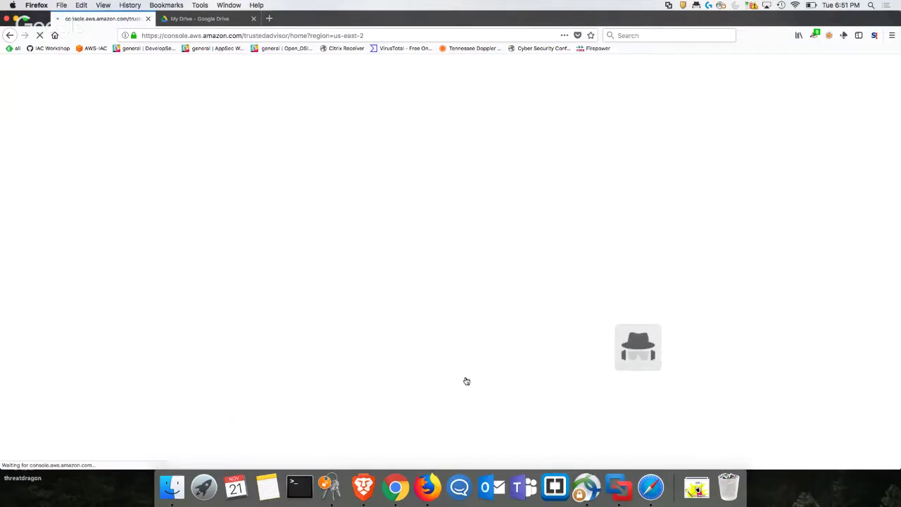
key(super+Tab)
key(super+Tab)
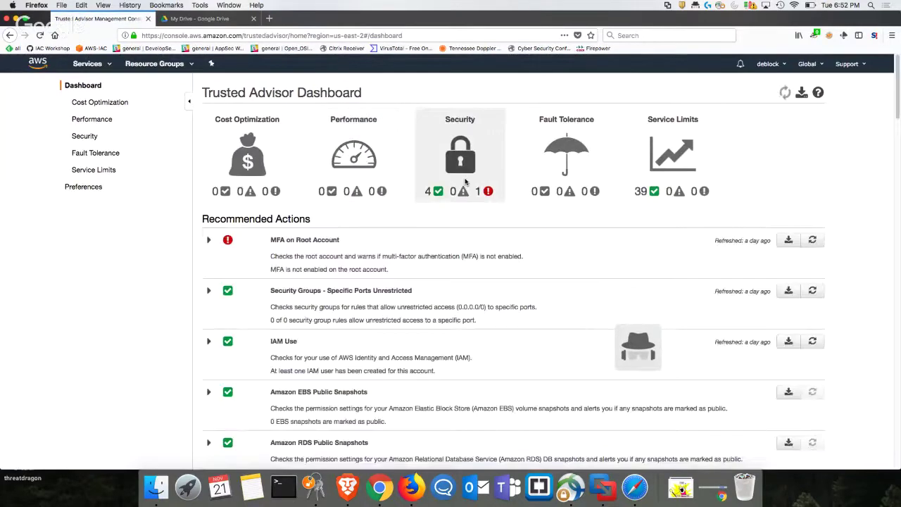
Step: Review the refreshed Security checks down to IAM Access Key Rotation and Exposed Access Keys
click(469, 152)
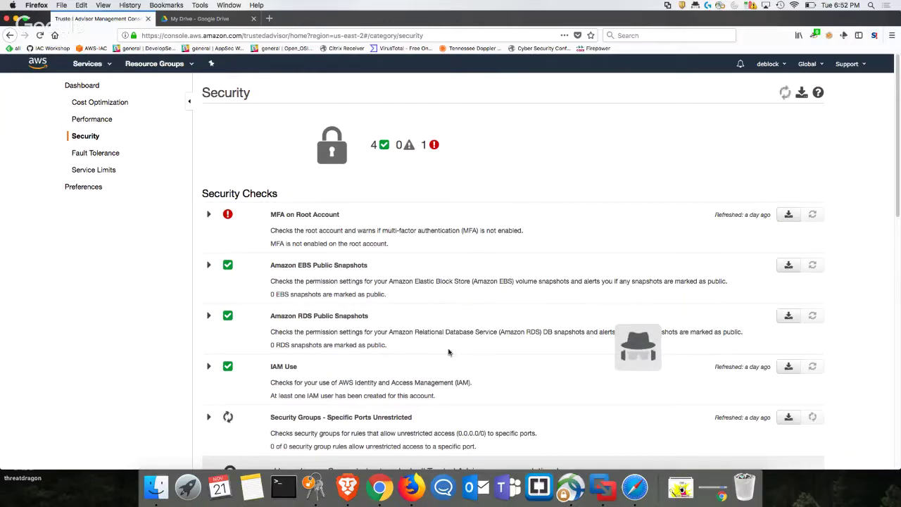
scroll(446, 349, down, 4)
scroll(449, 350, down, 4)
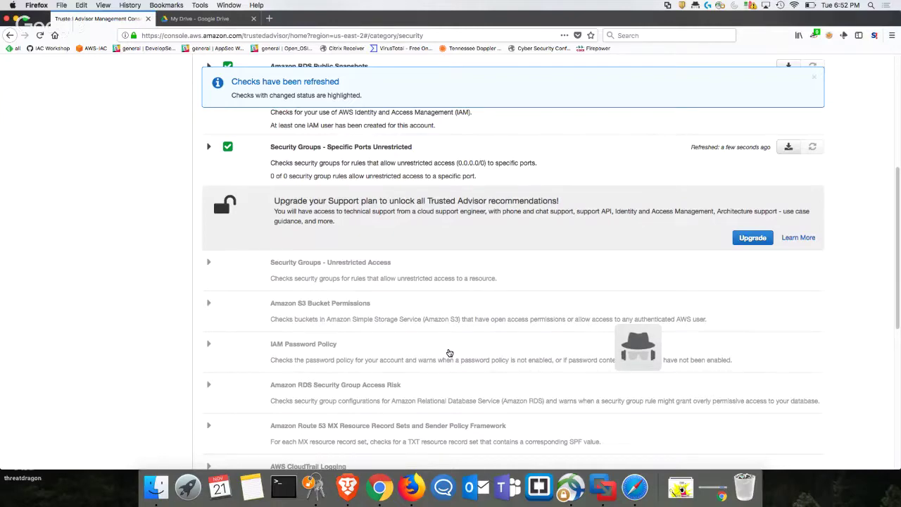
scroll(449, 353, down, 5)
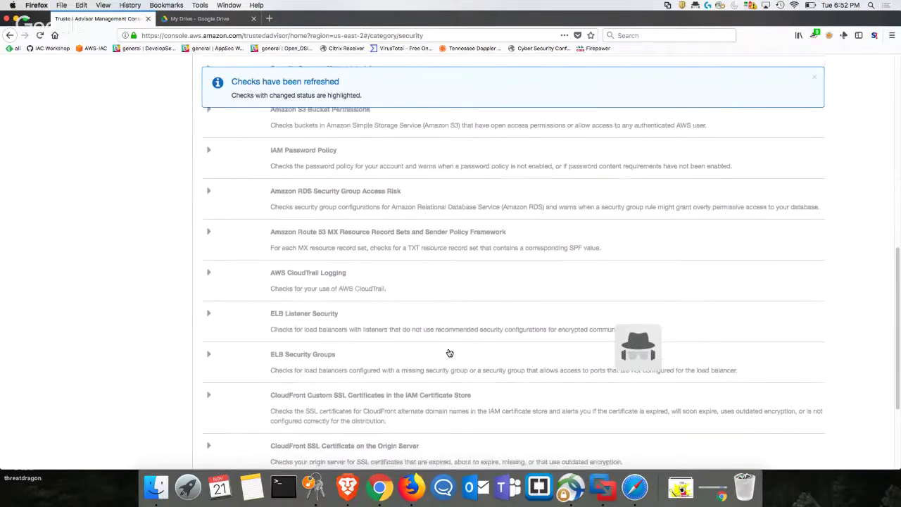
scroll(449, 353, down, 3)
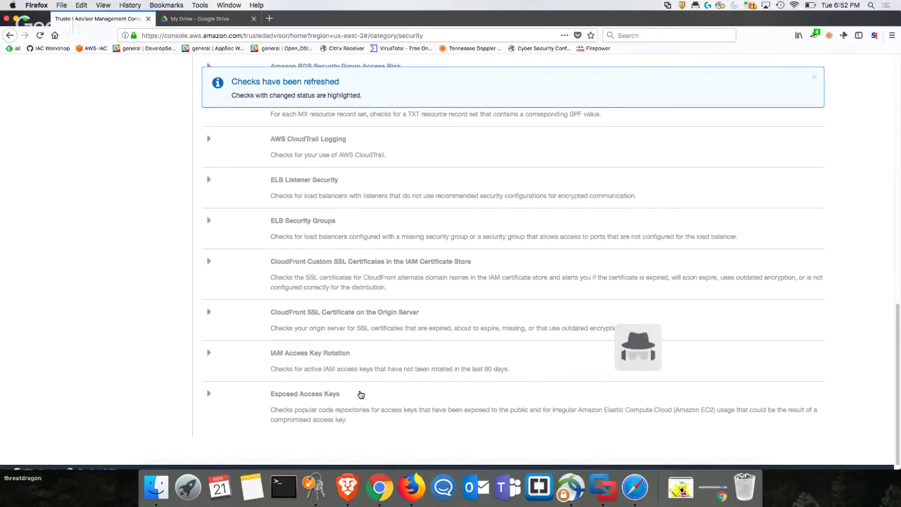
triple_click(324, 358)
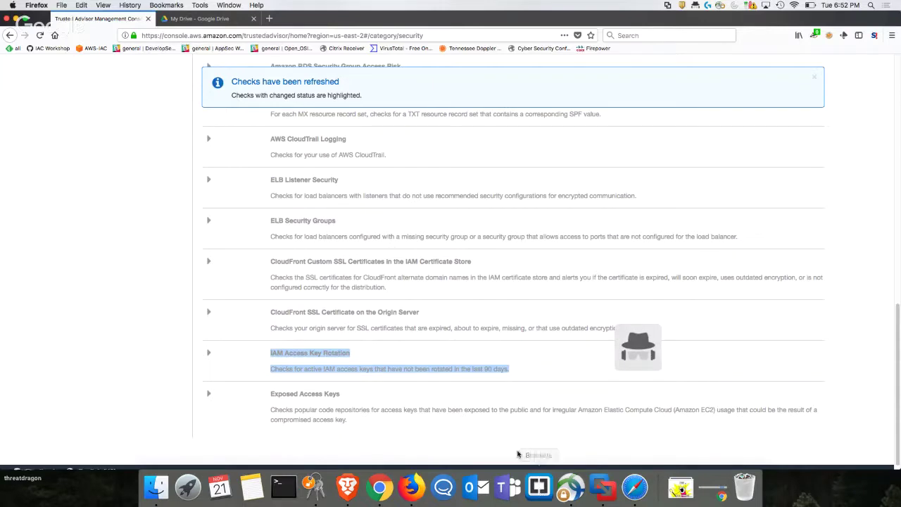
Step: Uncheck Mirror Displays under Displays > Arrangement, quit System Preferences, and return to the slide deck
click(5, 5)
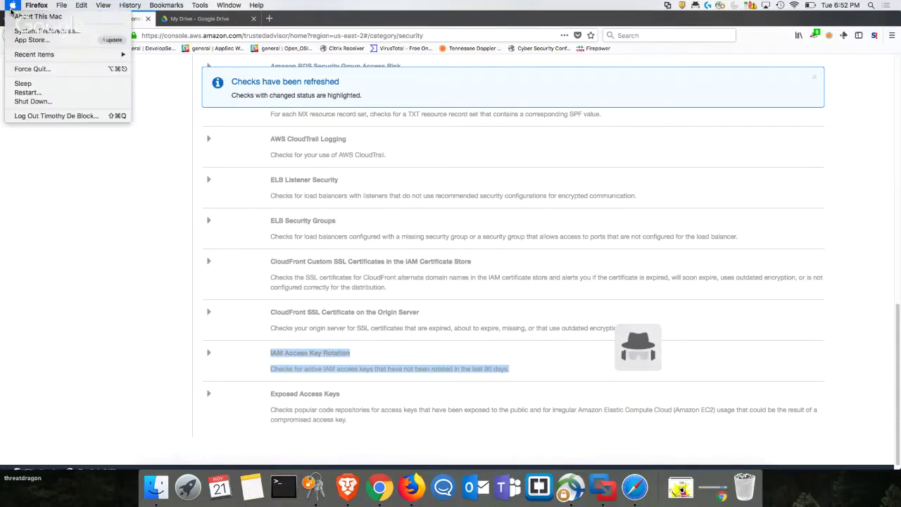
click(35, 31)
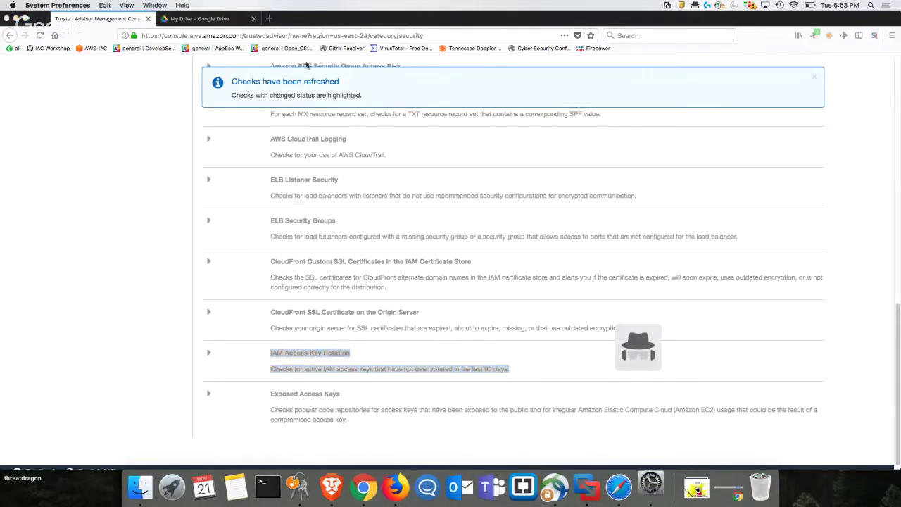
click(24, 141)
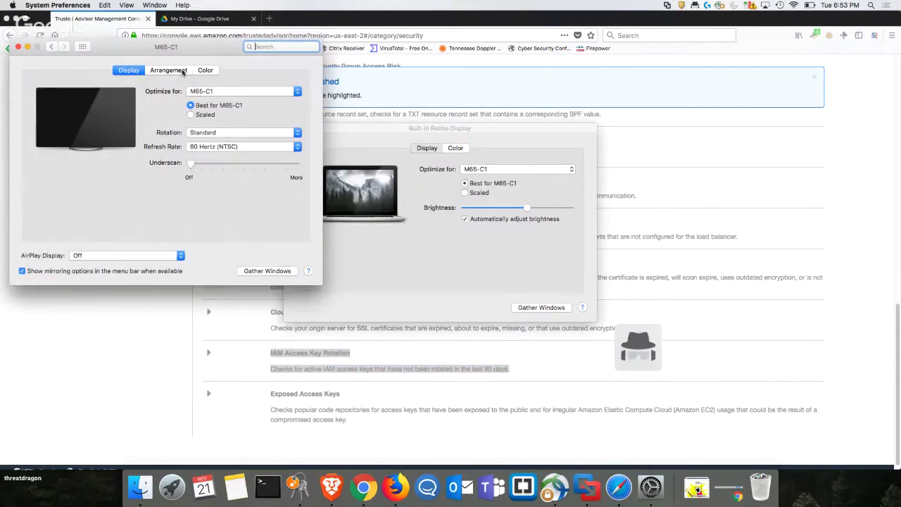
click(182, 72)
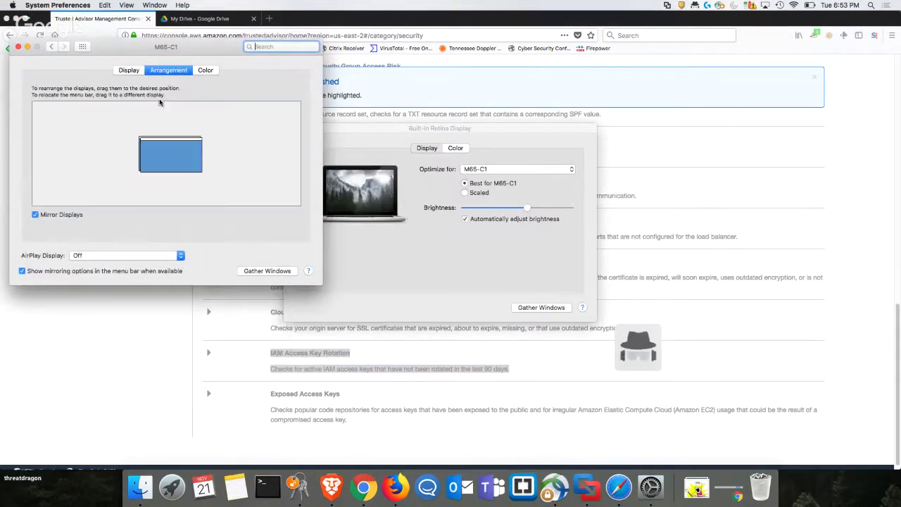
click(35, 215)
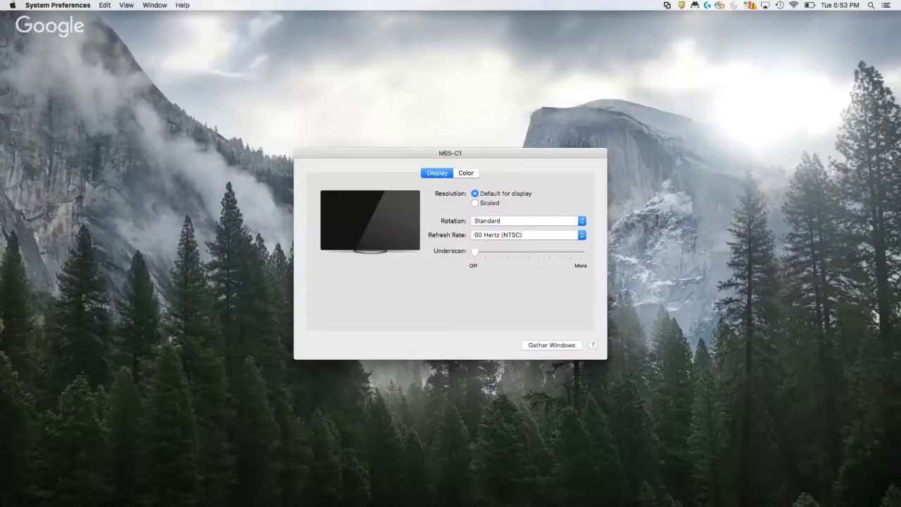
key(super+q)
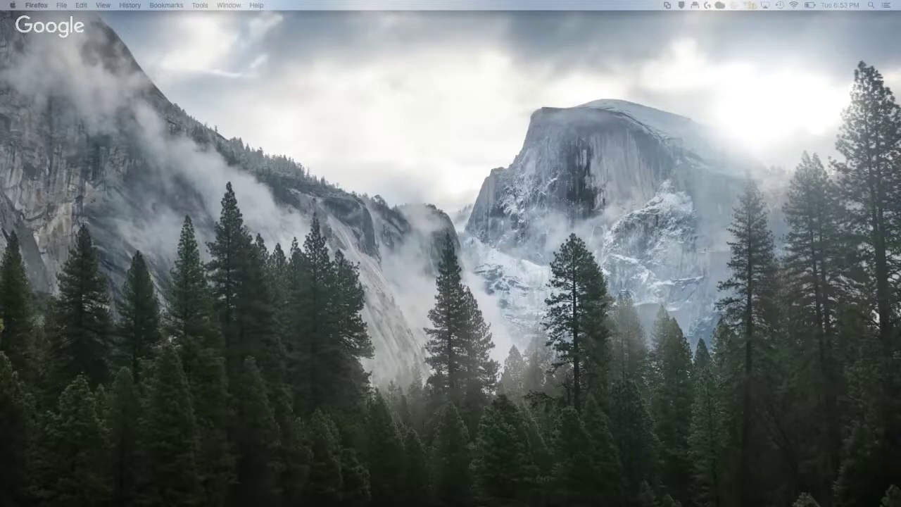
key(ctrl+Right)
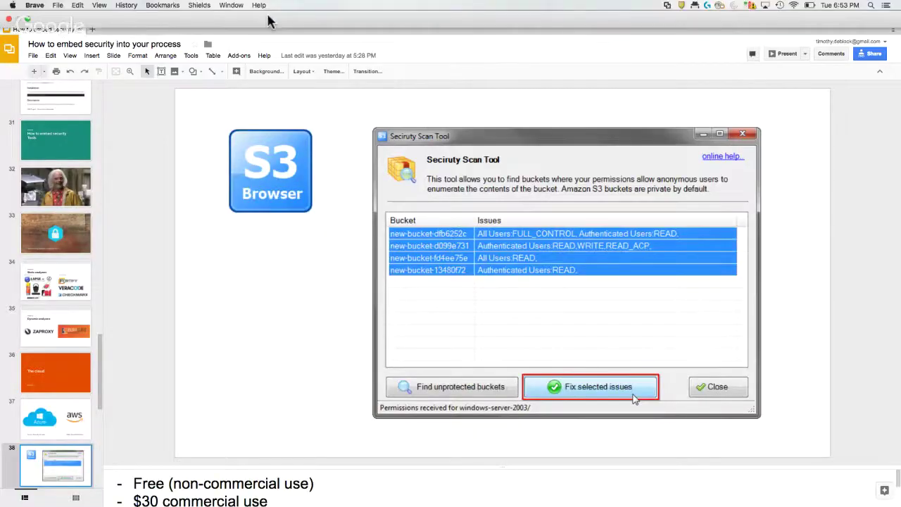
Step: Start the deck in Presenter view and minimize the presenter window
click(804, 54)
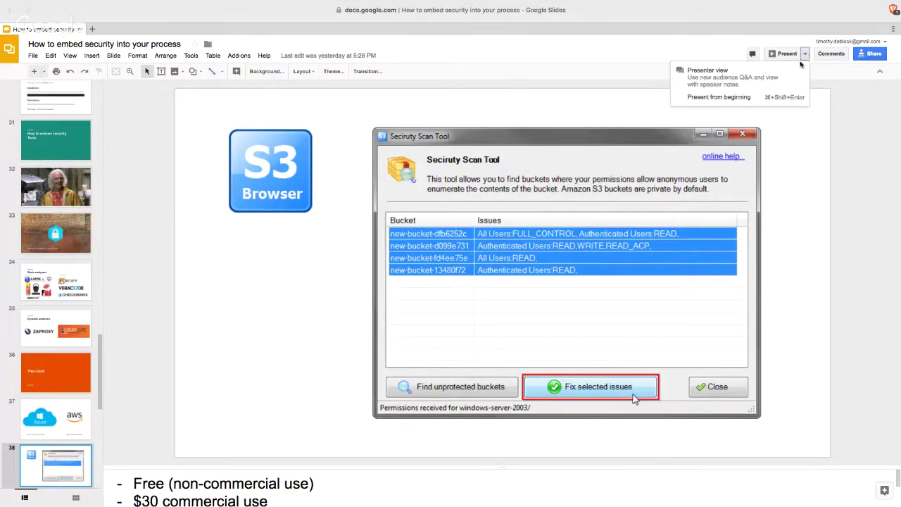
click(767, 87)
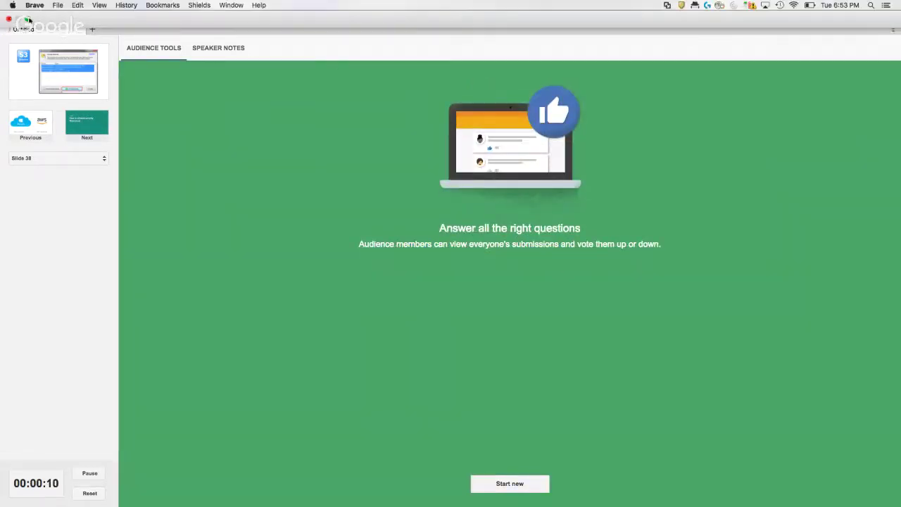
click(28, 20)
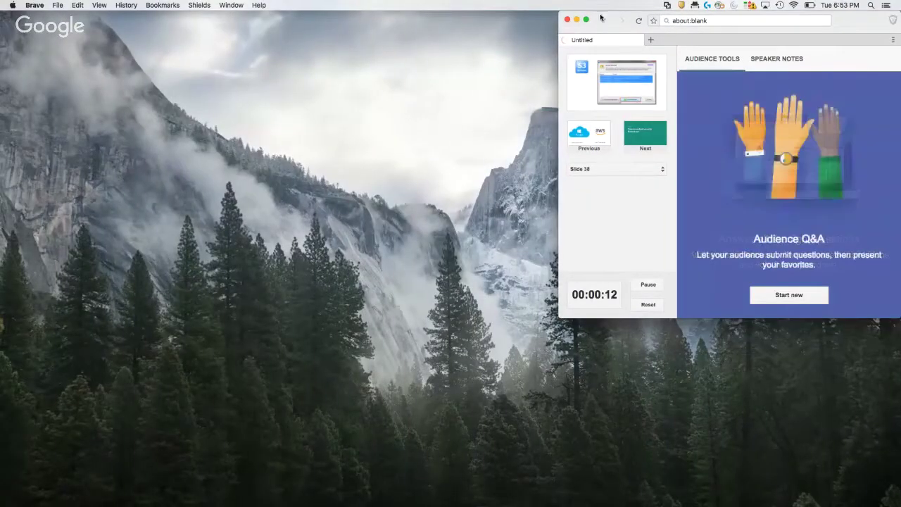
click(576, 19)
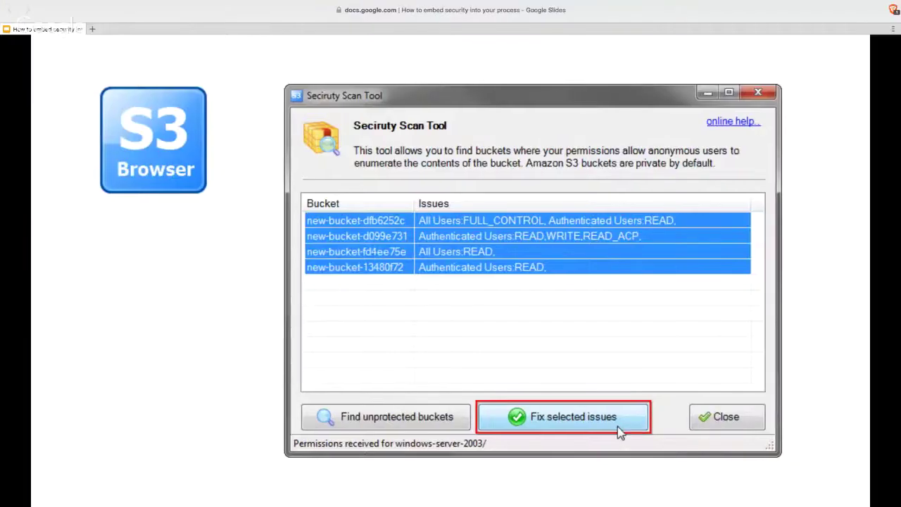
Step: Advance through the Azure/AWS and Resources slides to the OWASP slide
key(Right)
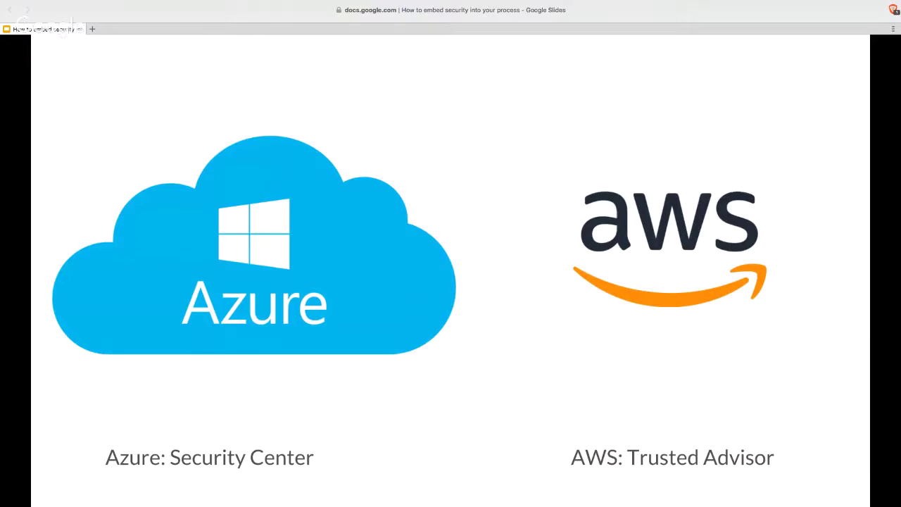
key(Right)
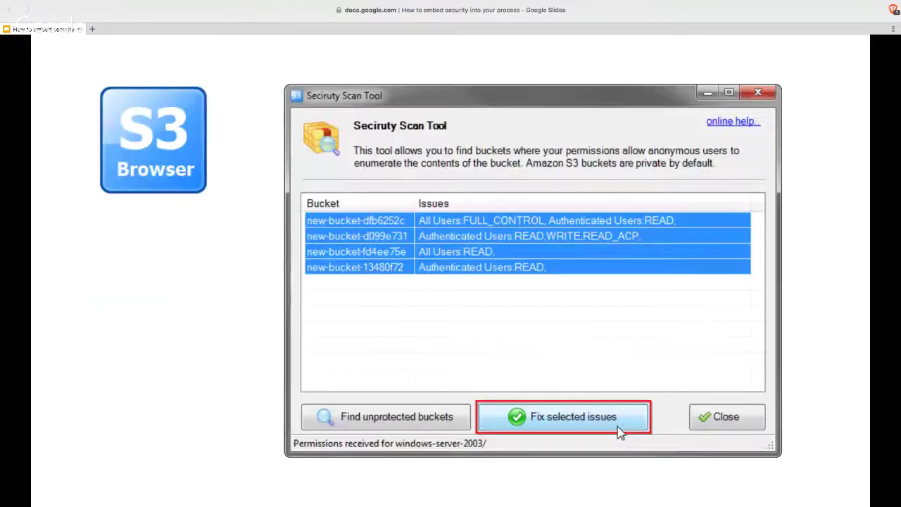
key(Right)
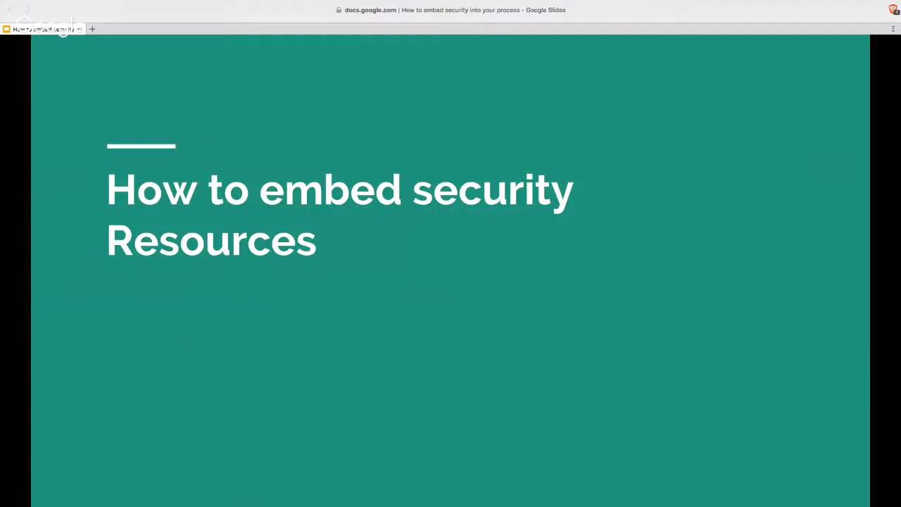
key(Right)
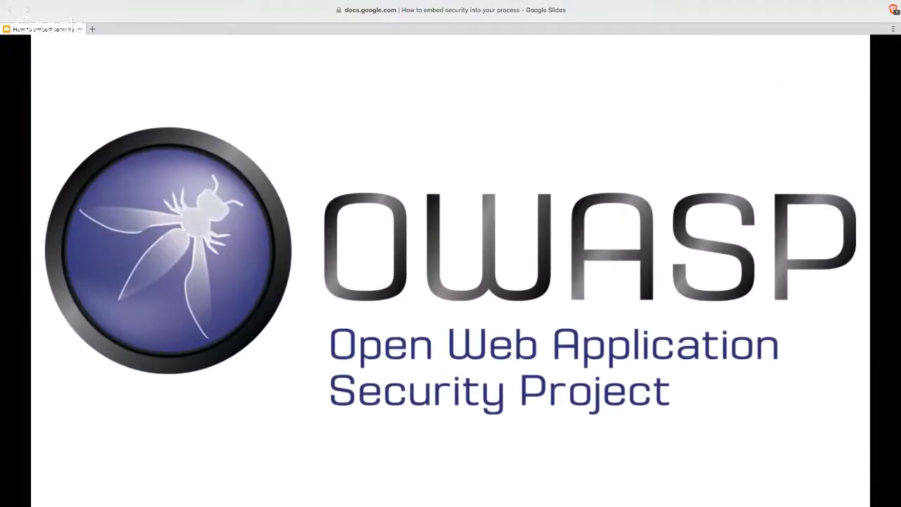